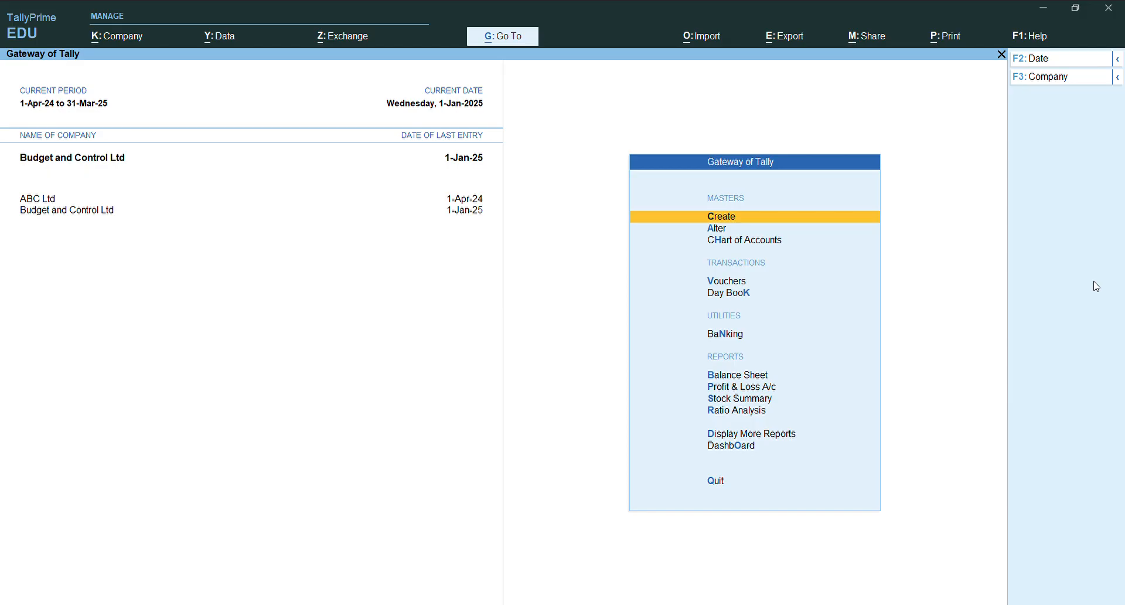
- Check the Enable Cost Centres setting in the company features of Budget and Control Ltd
{"action": "key", "text": "F11"}
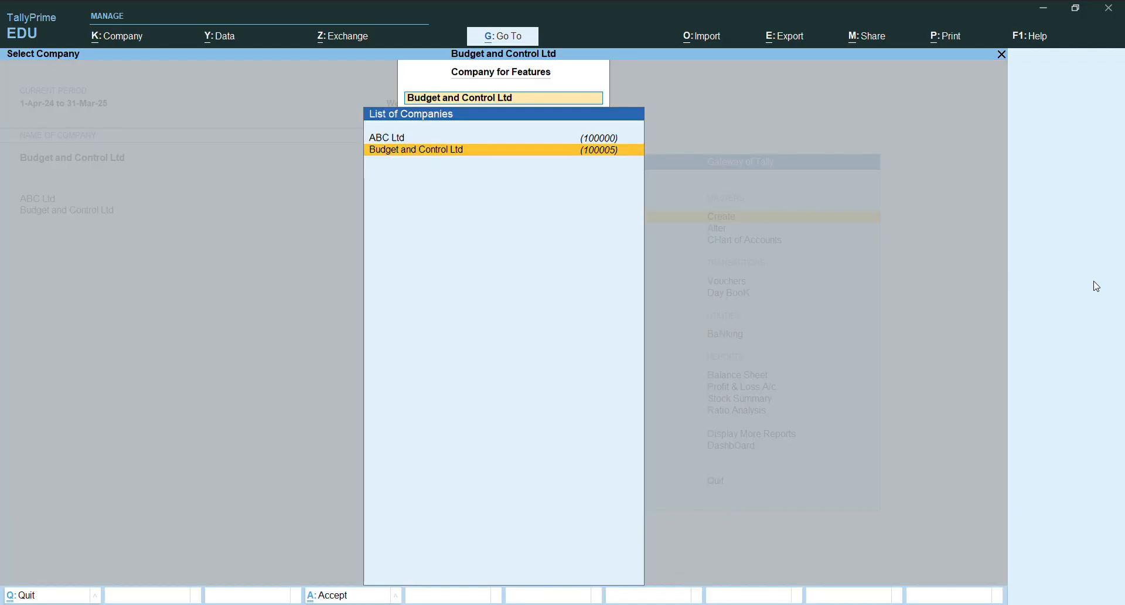
{"action": "key", "text": "Return"}
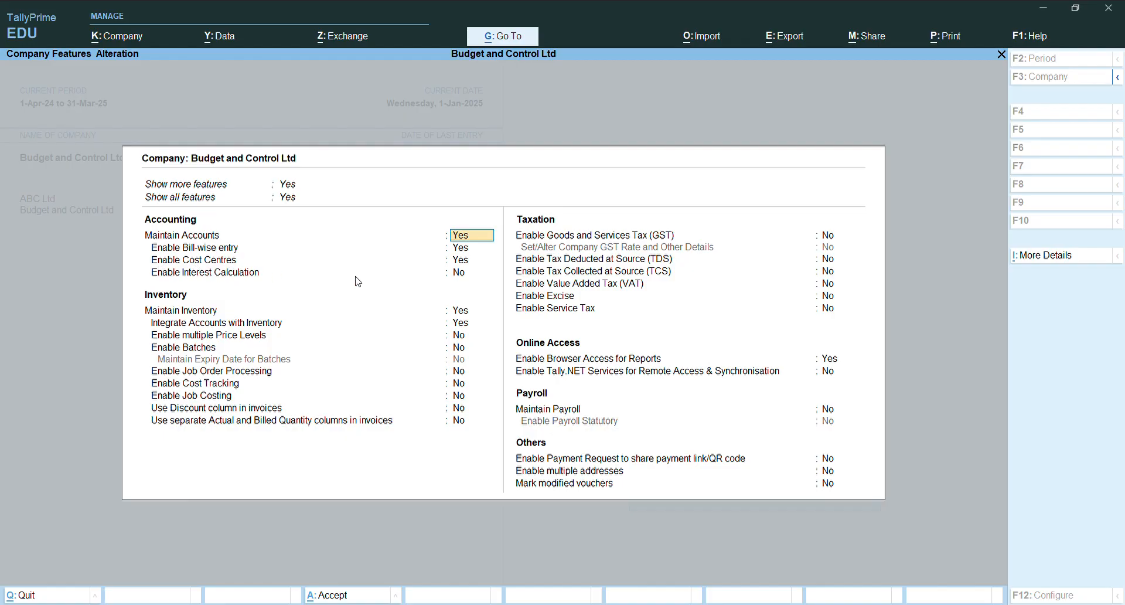
{"action": "left_click", "coordinate": [471, 262]}
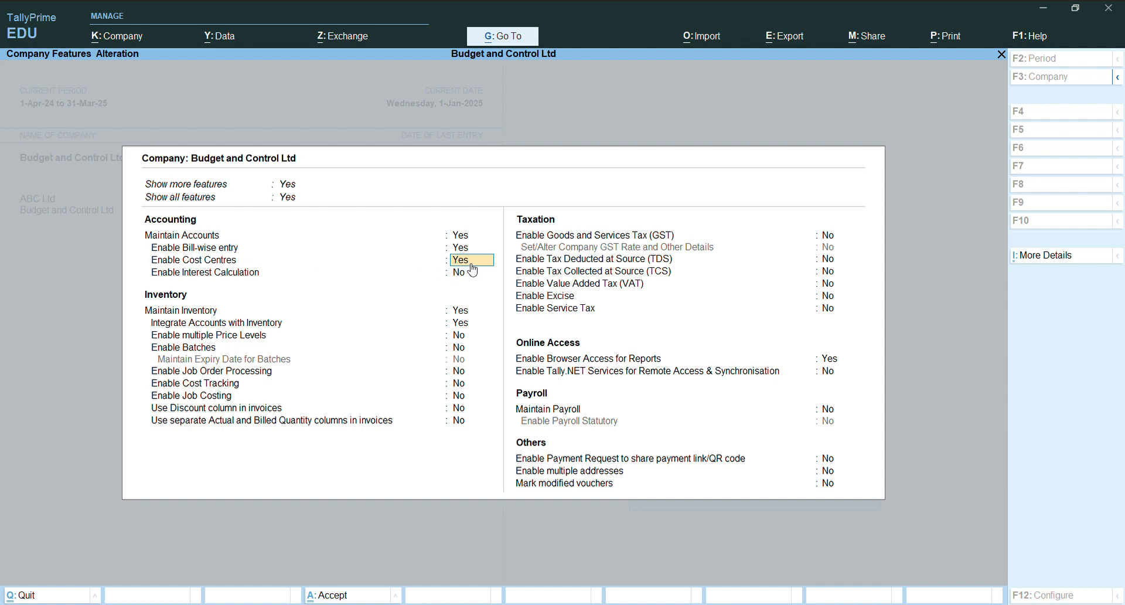
{"action": "key", "text": "F3"}
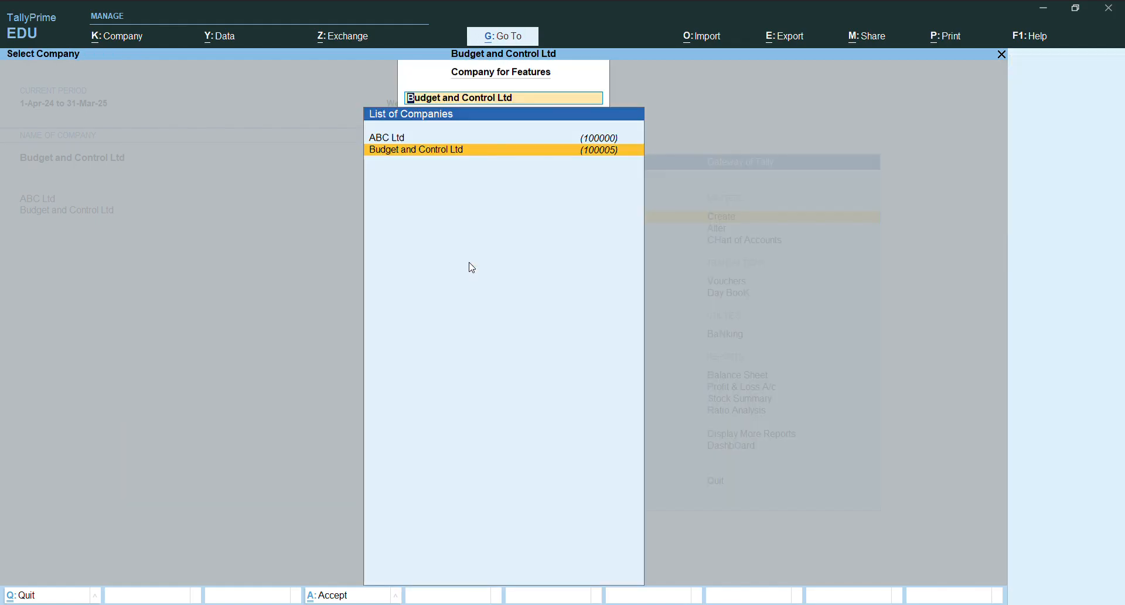
{"action": "key", "text": "BackSpace"}
{"action": "key", "text": "Escape"}
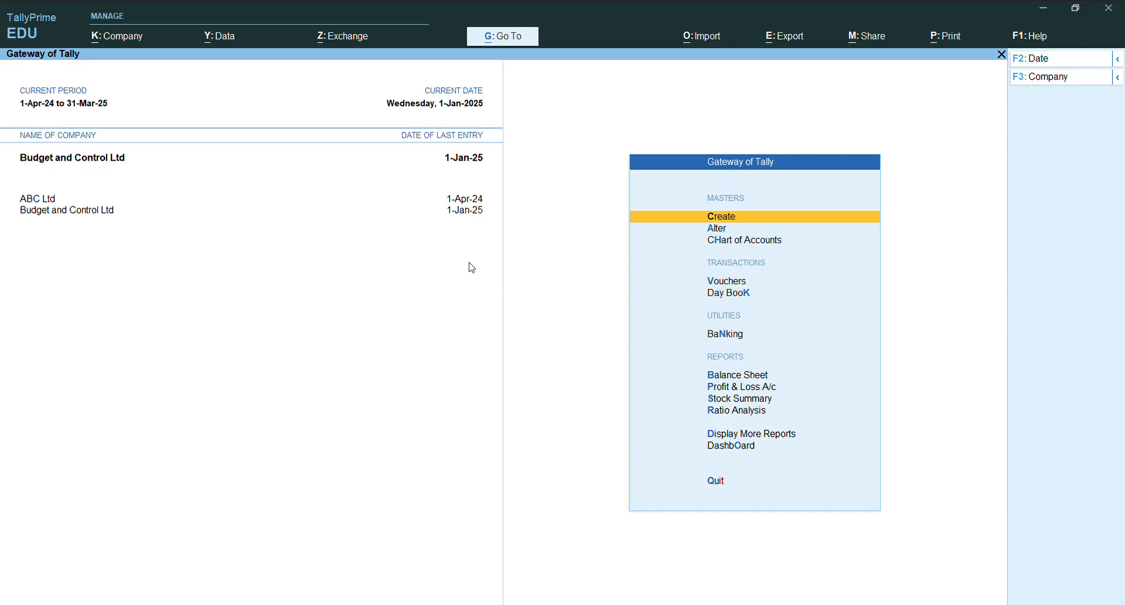
- Expand the list of masters and open the creation form for a new cost category
{"action": "key", "text": "Return"}
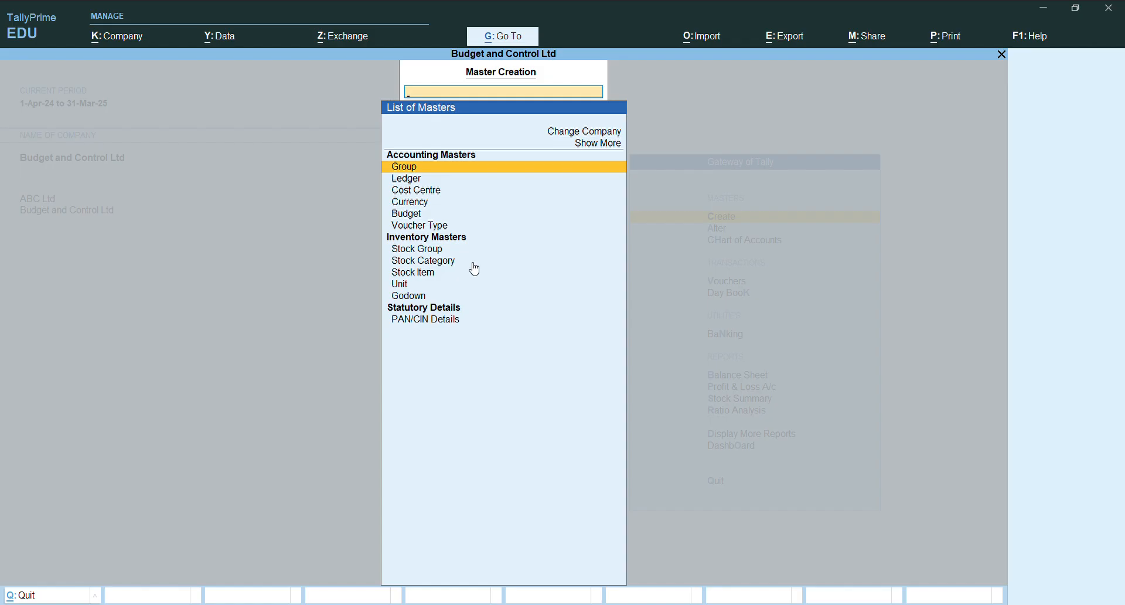
{"action": "key", "text": "Up"}
{"action": "key", "text": "Return"}
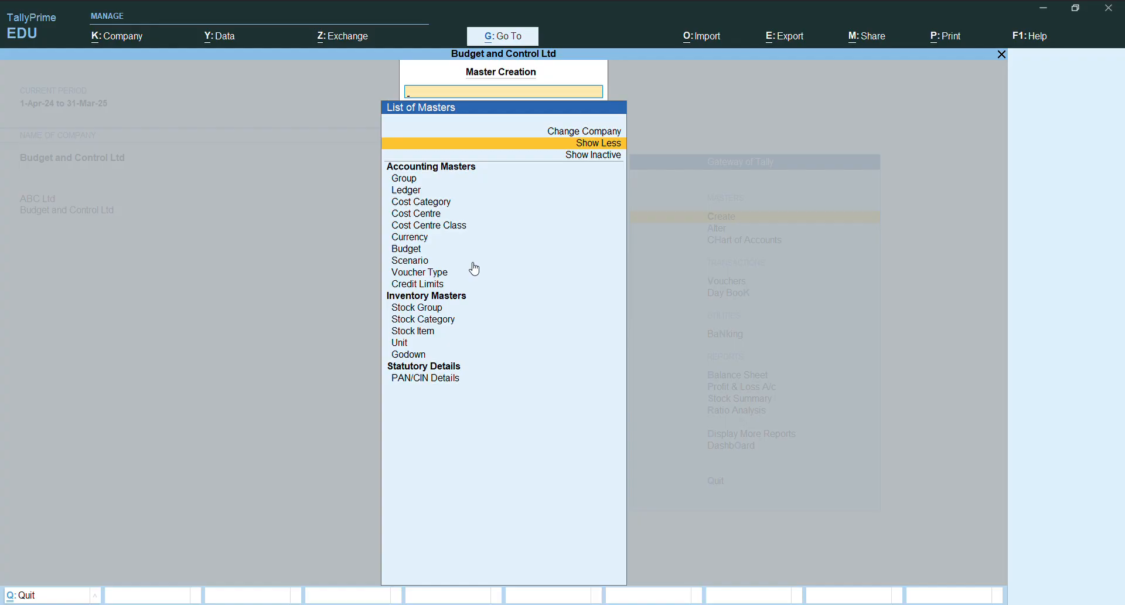
{"action": "key", "text": "Down"}
{"action": "key", "text": "Down"}
{"action": "key", "text": "Down"}
{"action": "key", "text": "Down"}
{"action": "key", "text": "Down"}
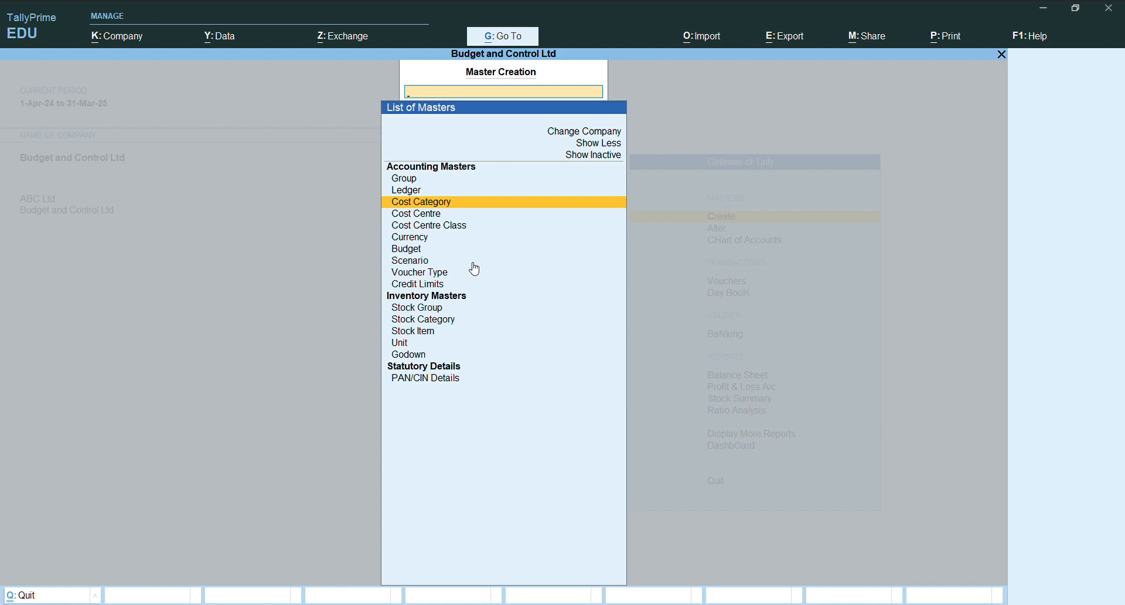
{"action": "key", "text": "Return"}
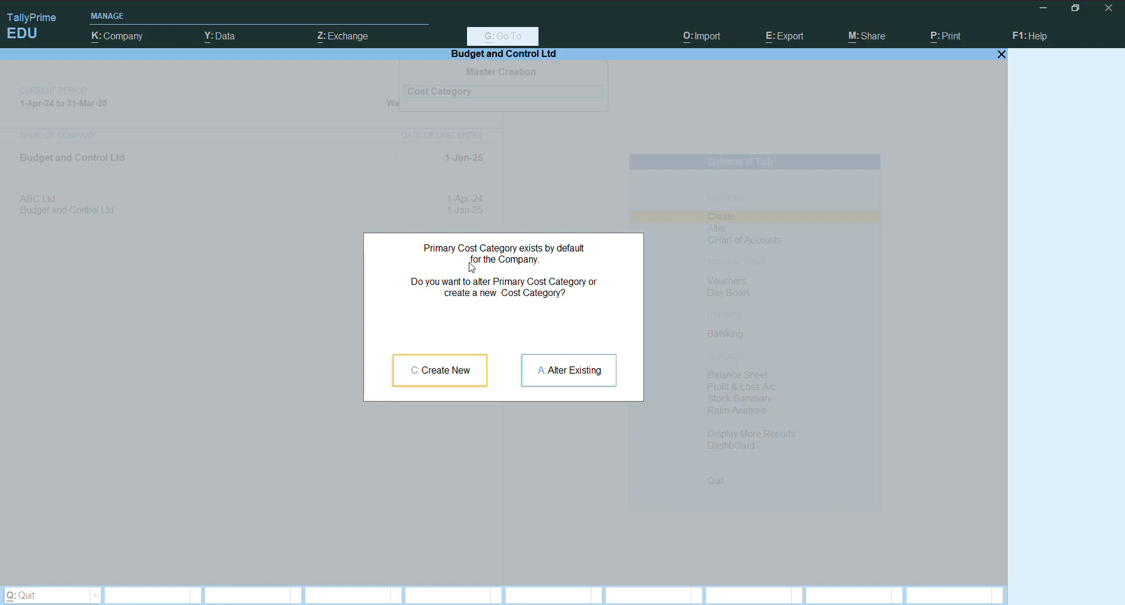
{"action": "key", "text": "Return"}
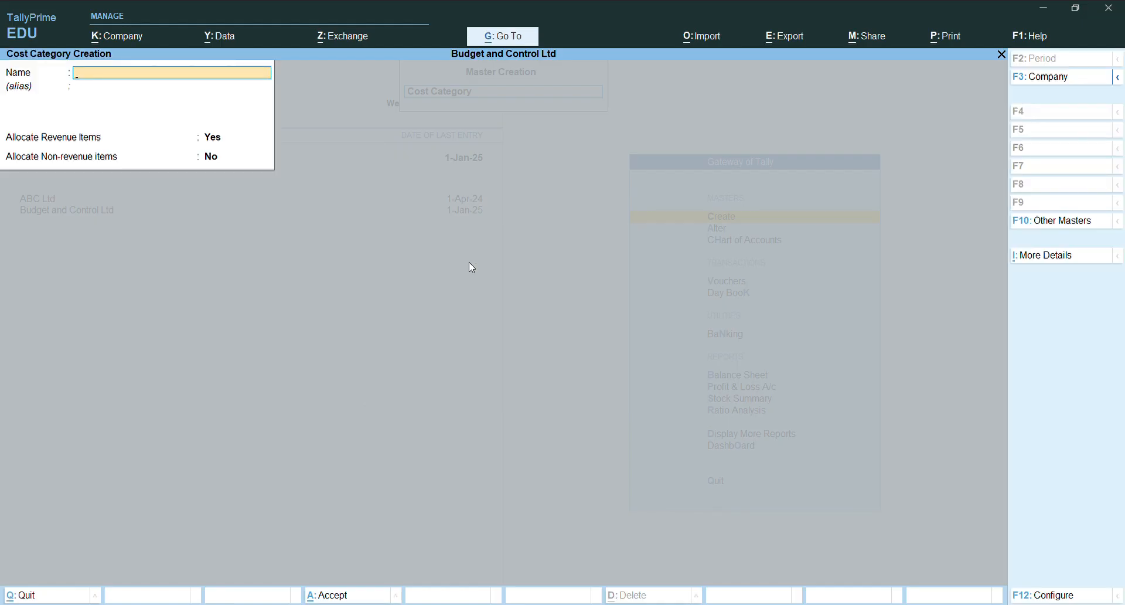
- Save the cost category as Product Line, with revenue items allocated and non-revenue items not allocated
{"action": "type", "text": "Product Line"}
{"action": "key", "text": "Return"}
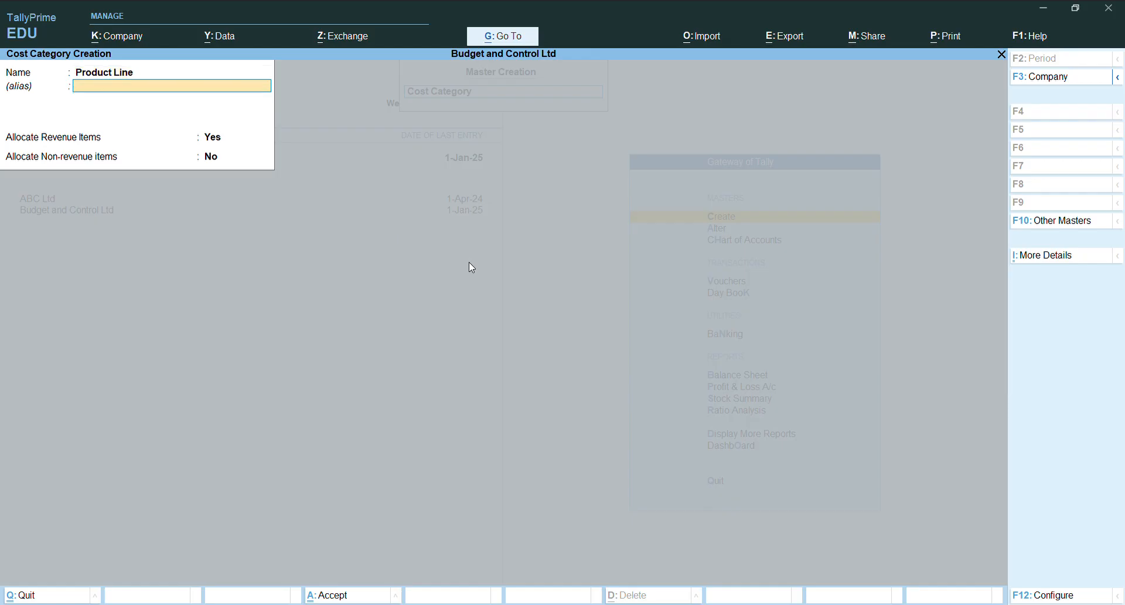
{"action": "key", "text": "Return"}
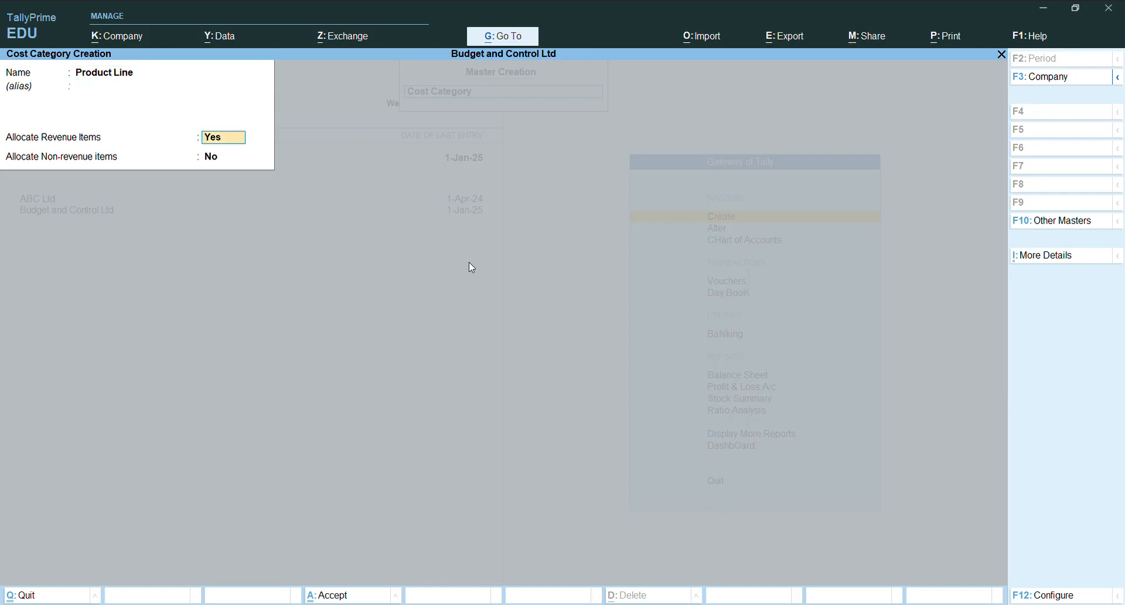
{"action": "key", "text": "Return"}
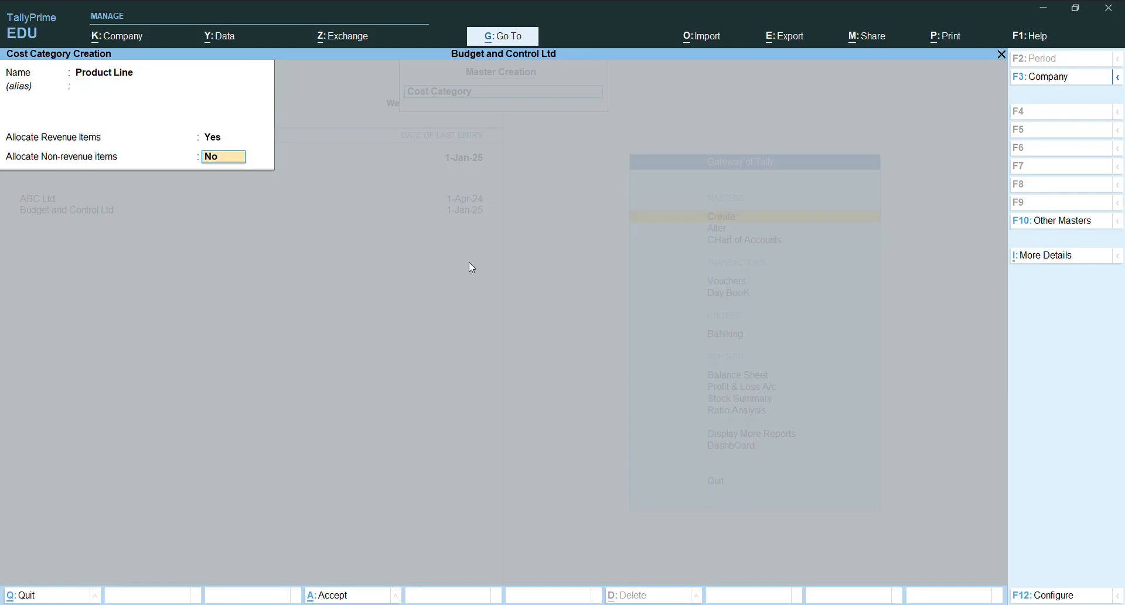
{"action": "key", "text": "Return"}
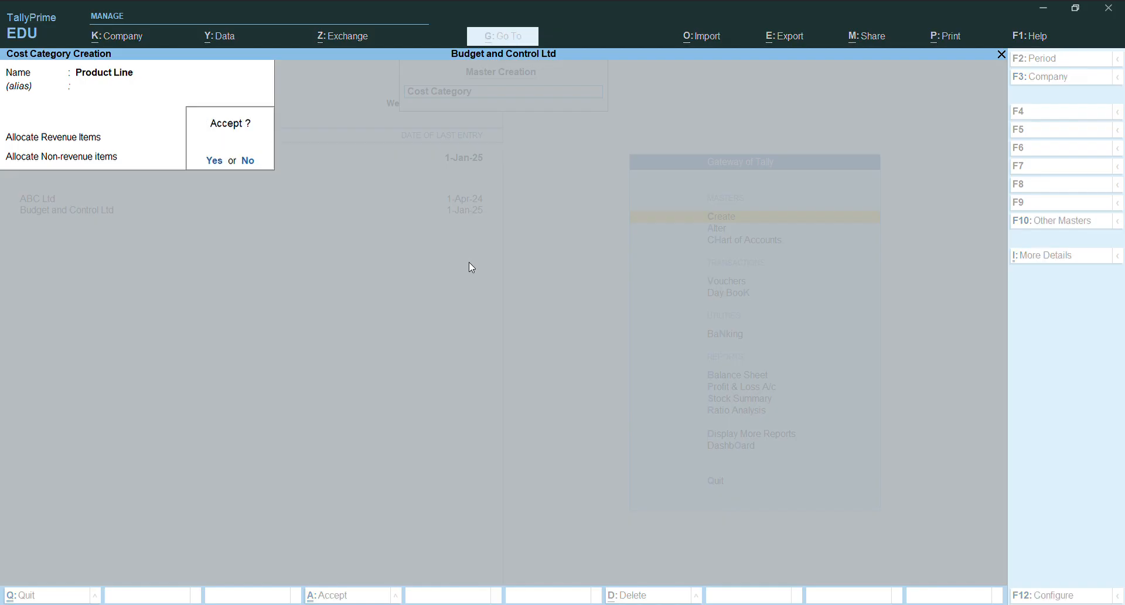
{"action": "key", "text": "Return"}
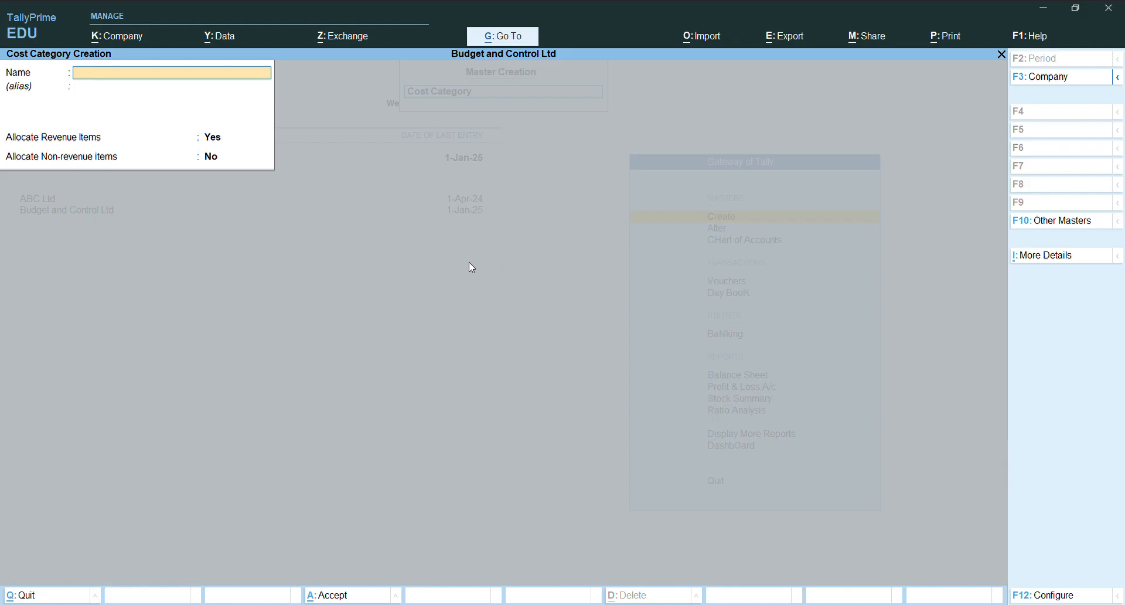
{"action": "key", "text": "Escape"}
{"action": "key", "text": "Return"}
{"action": "key", "text": "Escape"}
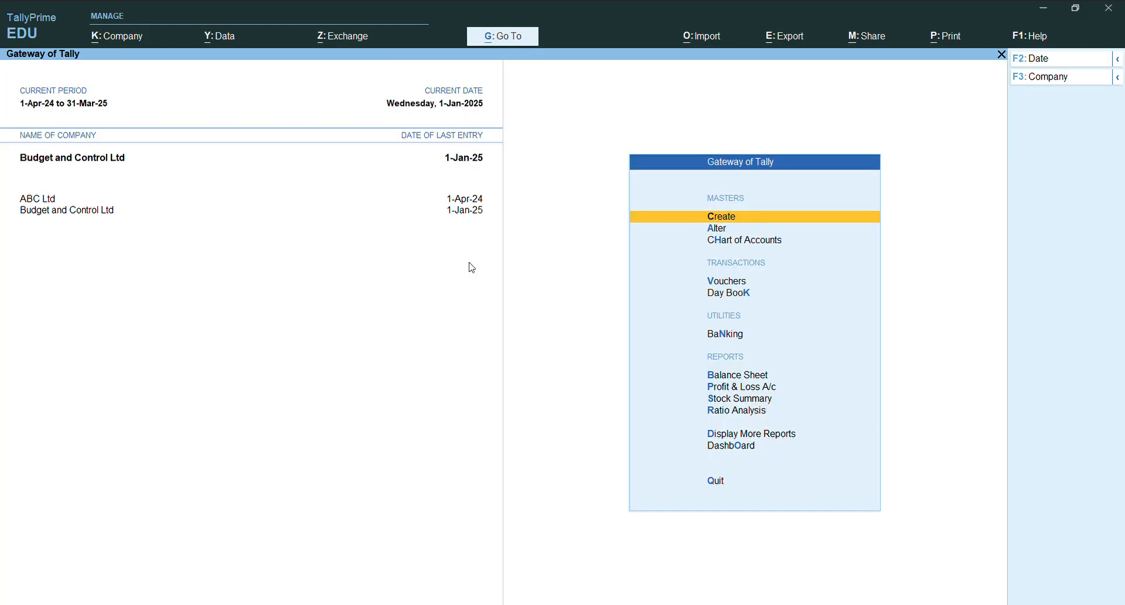
- Start a new cost centre and assign it to the Product Line category
{"action": "key", "text": "Return"}
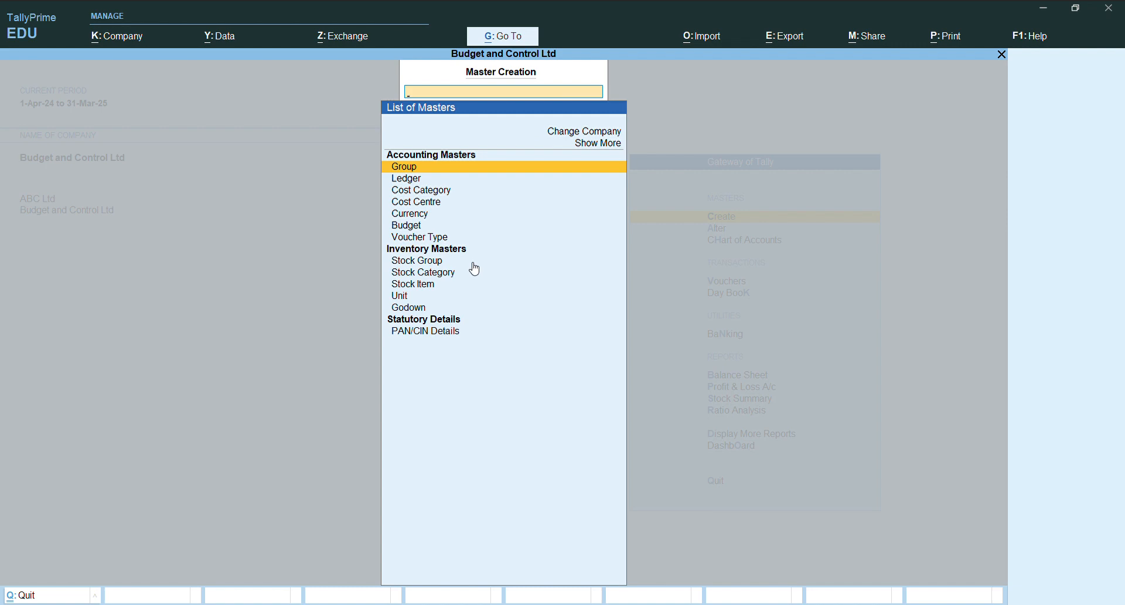
{"action": "key", "text": "Down"}
{"action": "key", "text": "Down"}
{"action": "key", "text": "Down"}
{"action": "key", "text": "Return"}
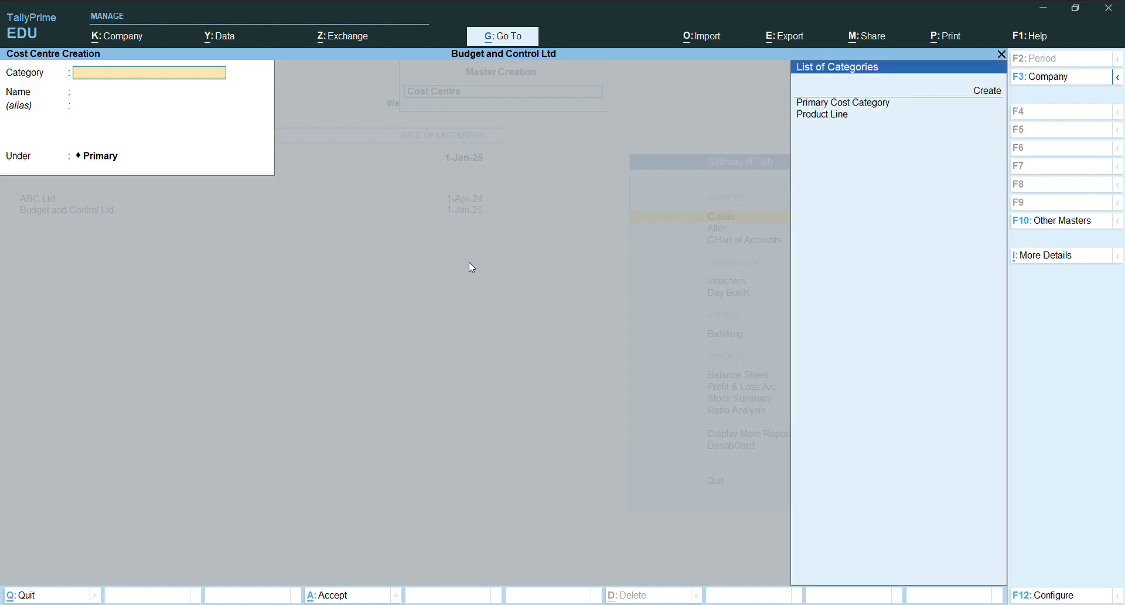
{"action": "key", "text": "Down"}
{"action": "key", "text": "Down"}
{"action": "key", "text": "Down"}
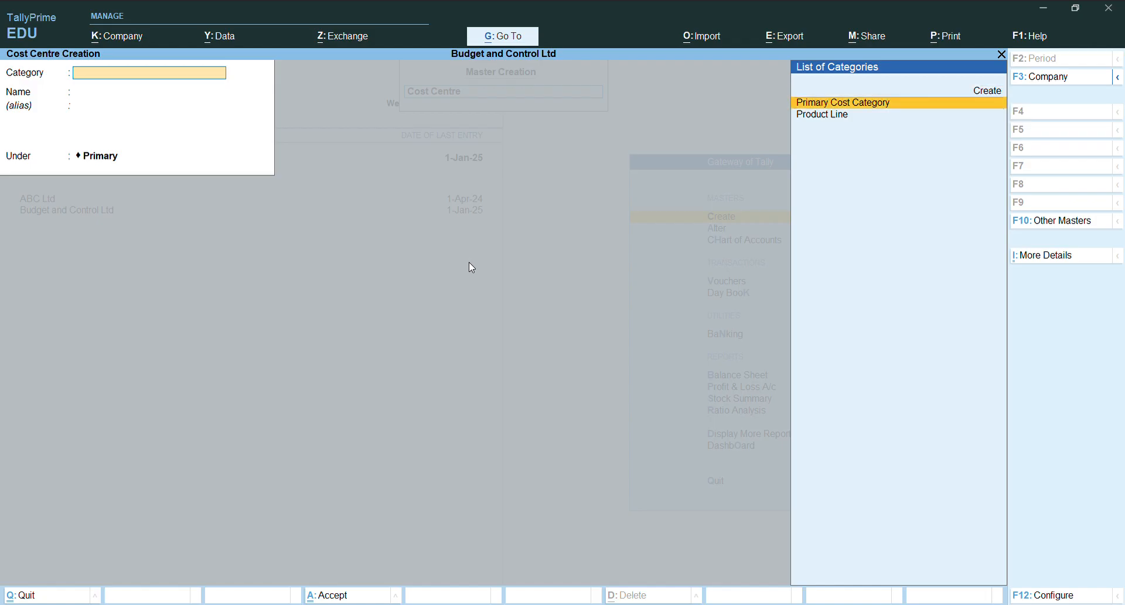
{"action": "key", "text": "Return"}
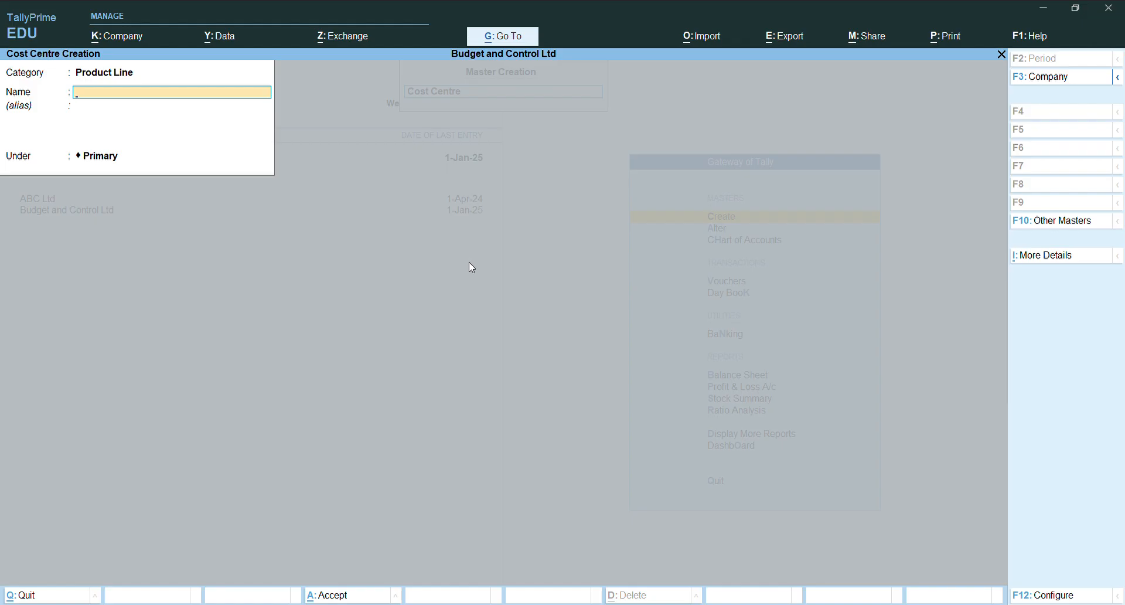
- Name the cost centre Soft Toys, keep it under Primary, and save it
{"action": "type", "text": "Soft toys"}
{"action": "key", "text": "Return"}
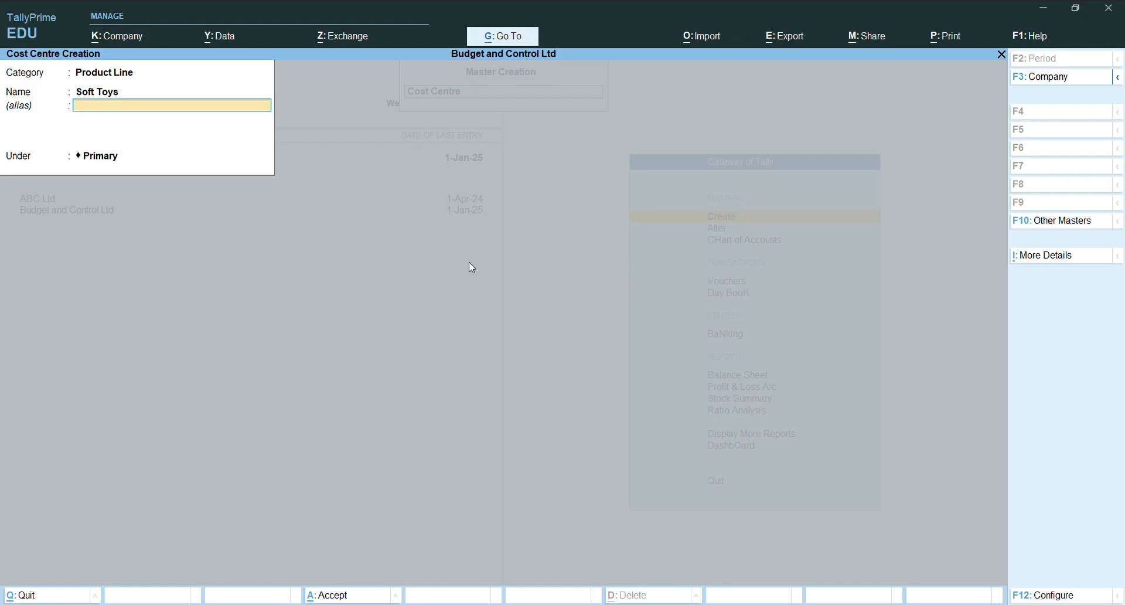
{"action": "key", "text": "Return"}
{"action": "key", "text": "Return"}
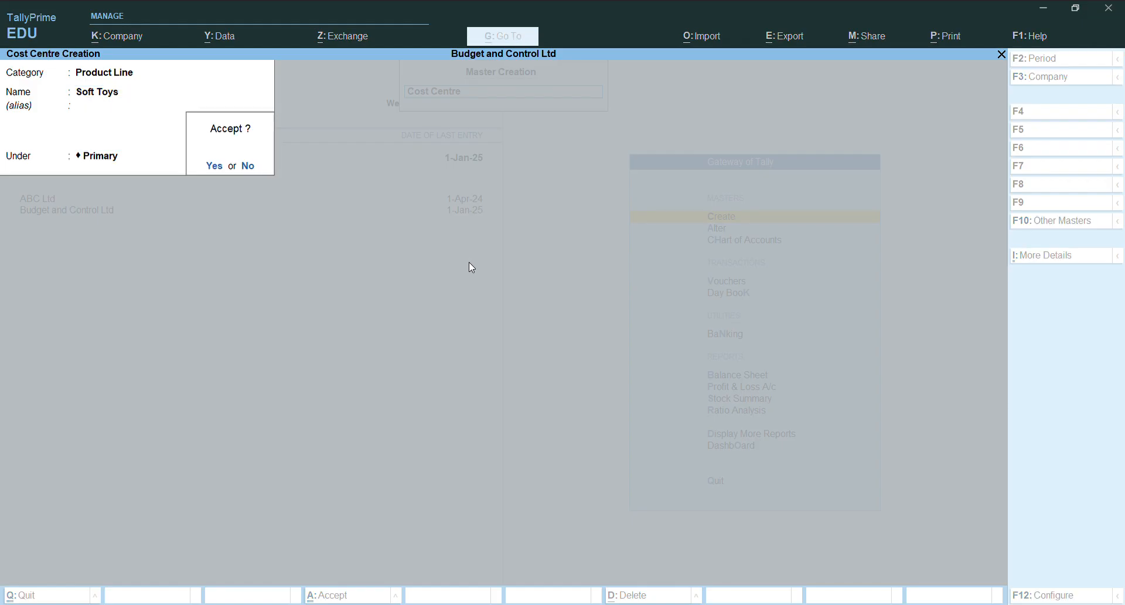
{"action": "key", "text": "Return"}
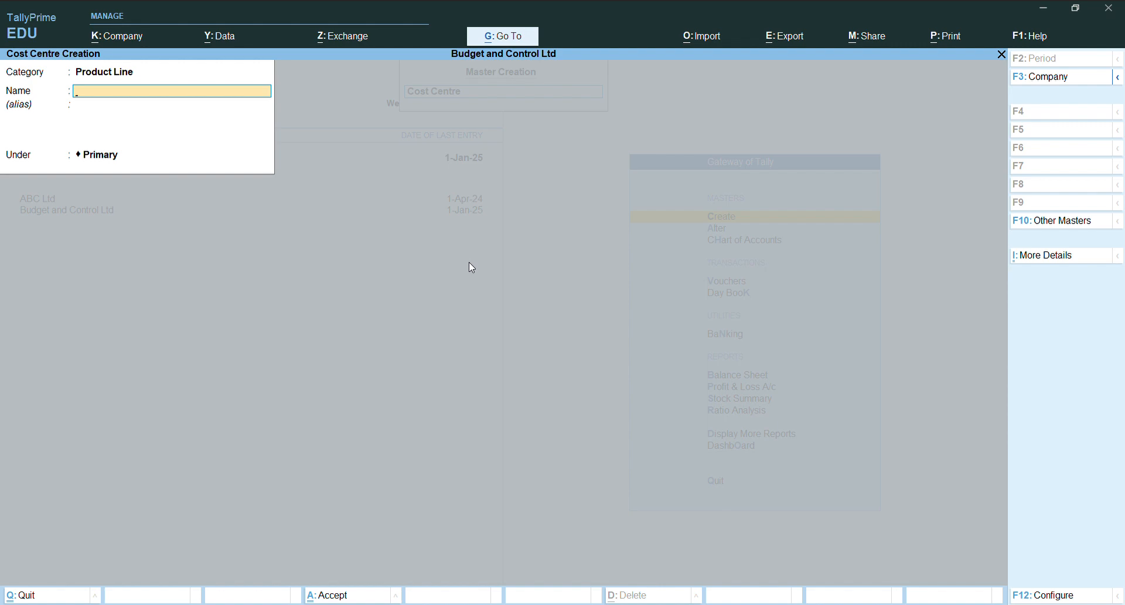
{"action": "key", "text": "Escape"}
{"action": "key", "text": "Escape"}
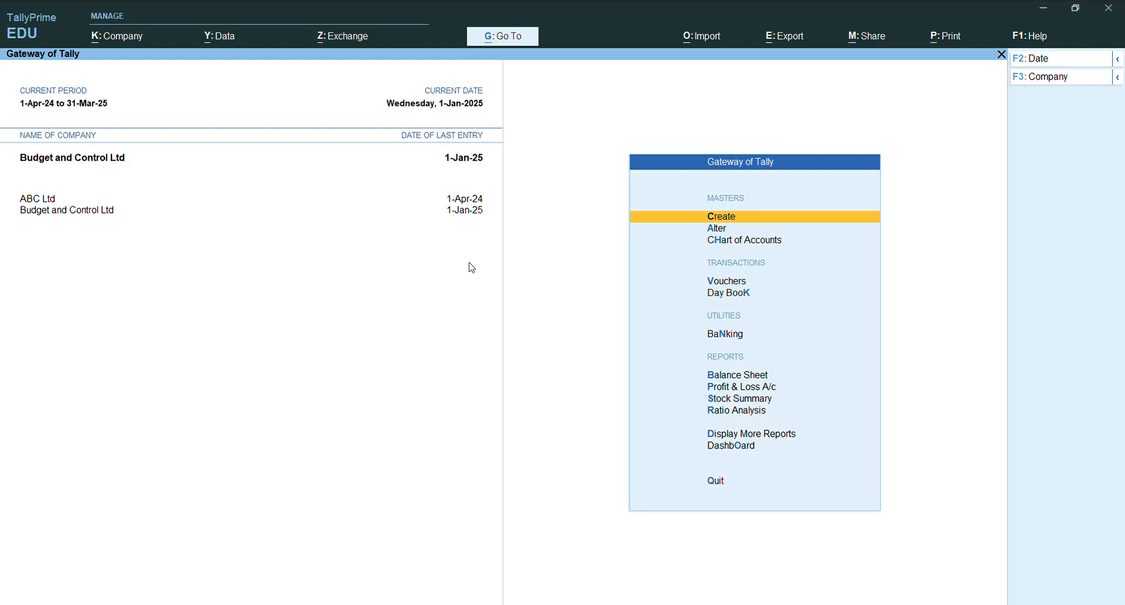
- Start a new ledger and accept its configuration with Apply Cost Centres for Ledgers set to Yes
{"action": "key", "text": "Return"}
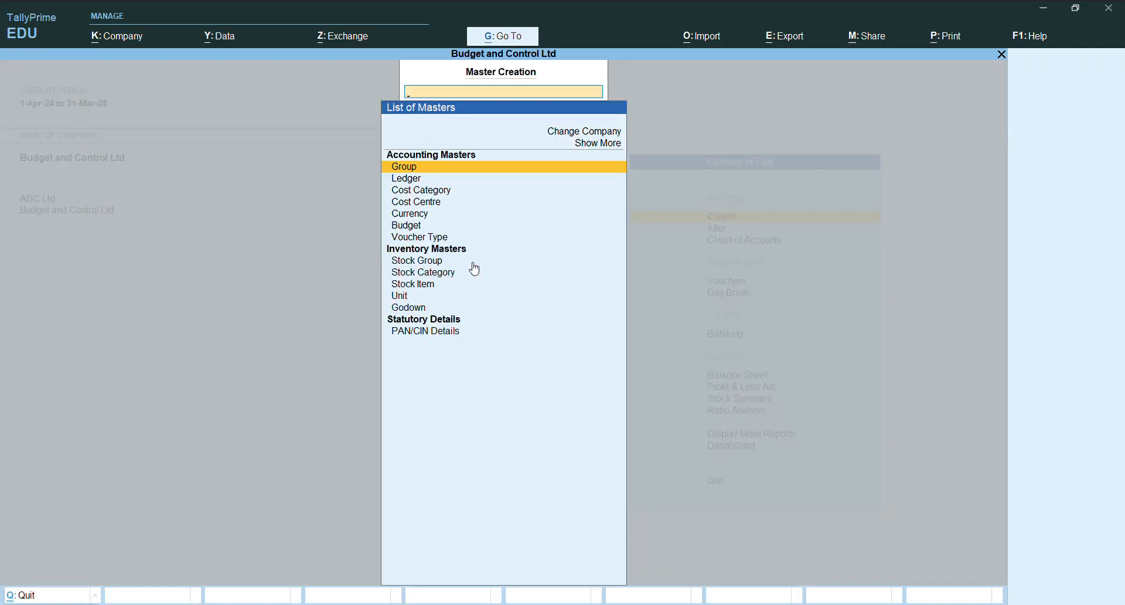
{"action": "key", "text": "Down"}
{"action": "key", "text": "Return"}
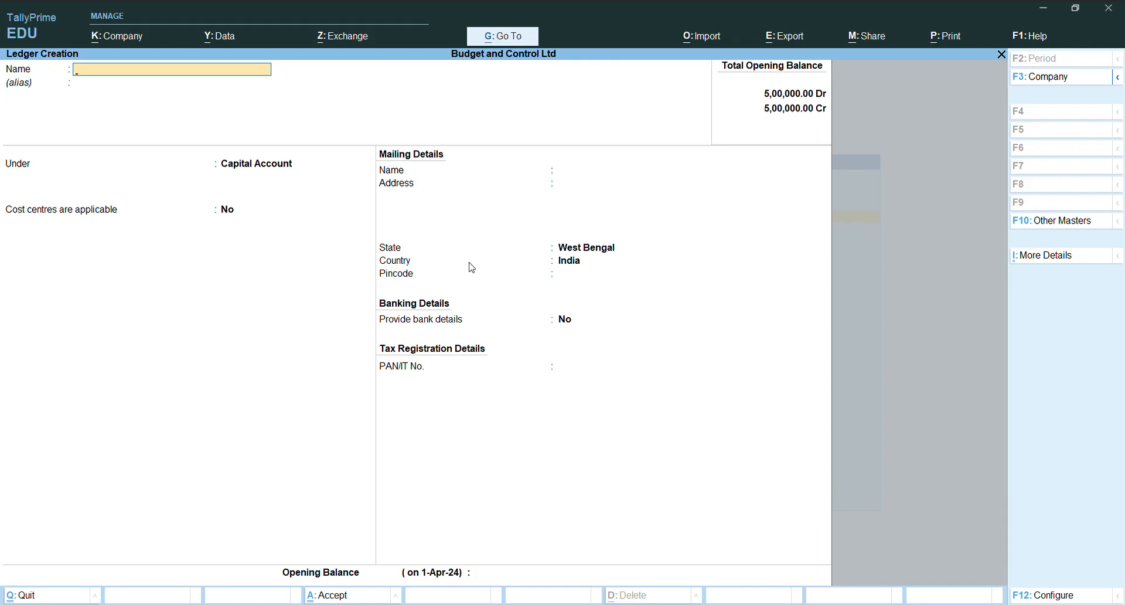
{"action": "key", "text": "F12"}
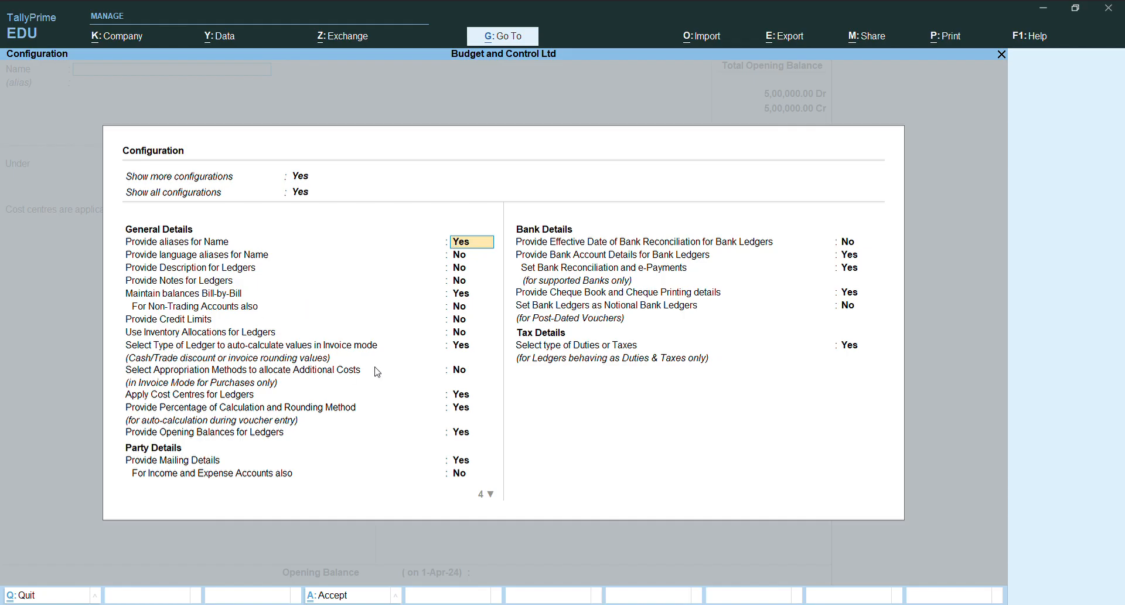
{"action": "left_click", "coordinate": [463, 396]}
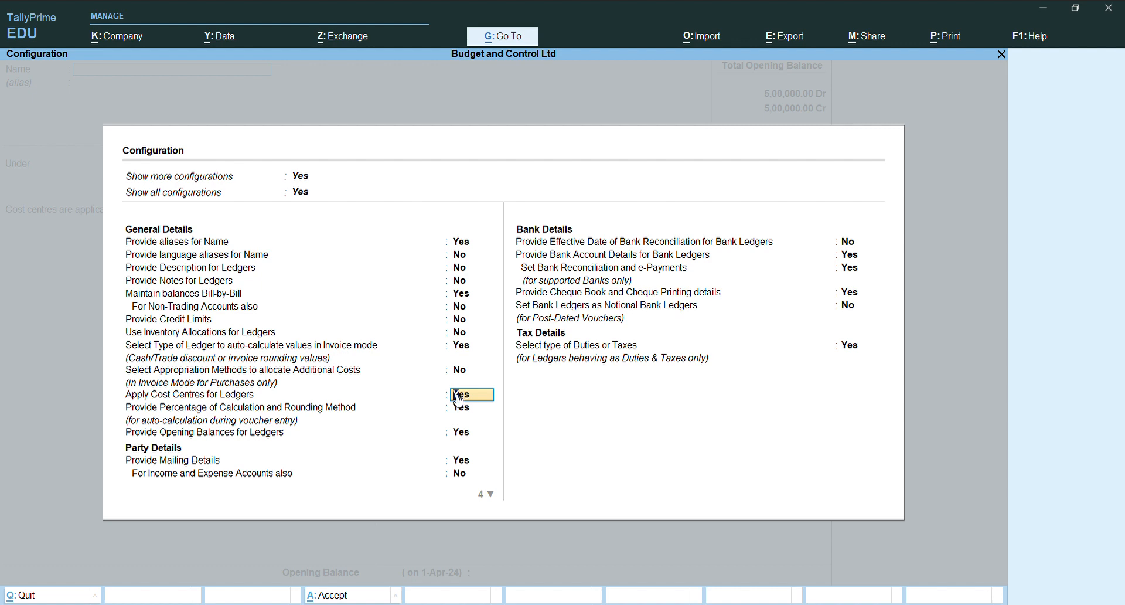
{"action": "key", "text": "Return"}
{"action": "key", "text": "ctrl+a"}
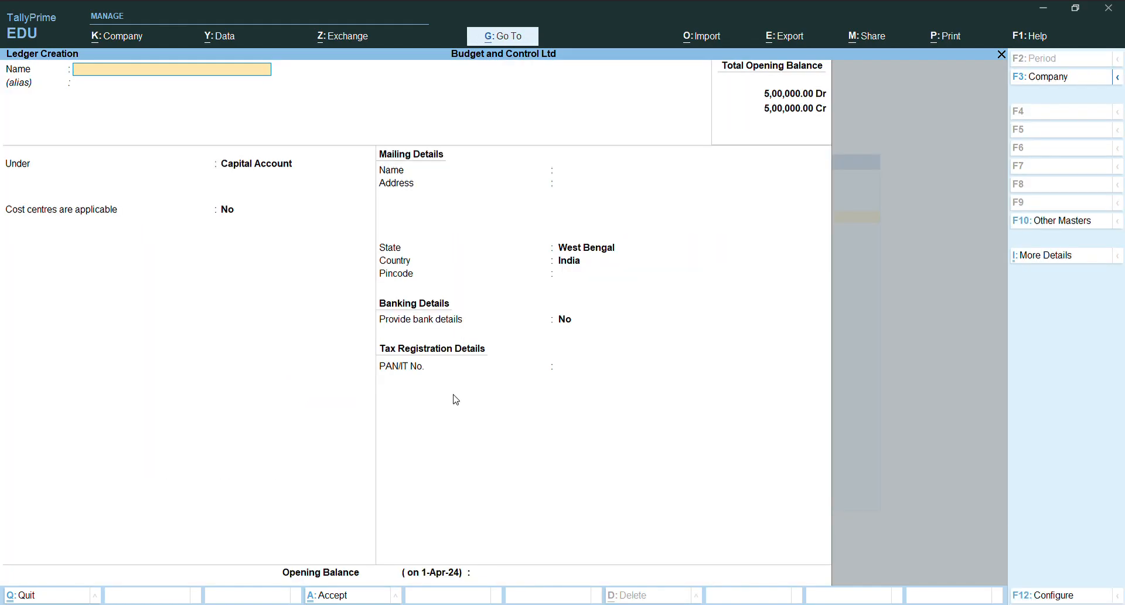
- Name the new ledger General Expenses and leave its alias blank
{"action": "type", "text": "General Expenses"}
{"action": "key", "text": "Return"}
{"action": "key", "text": "Return"}
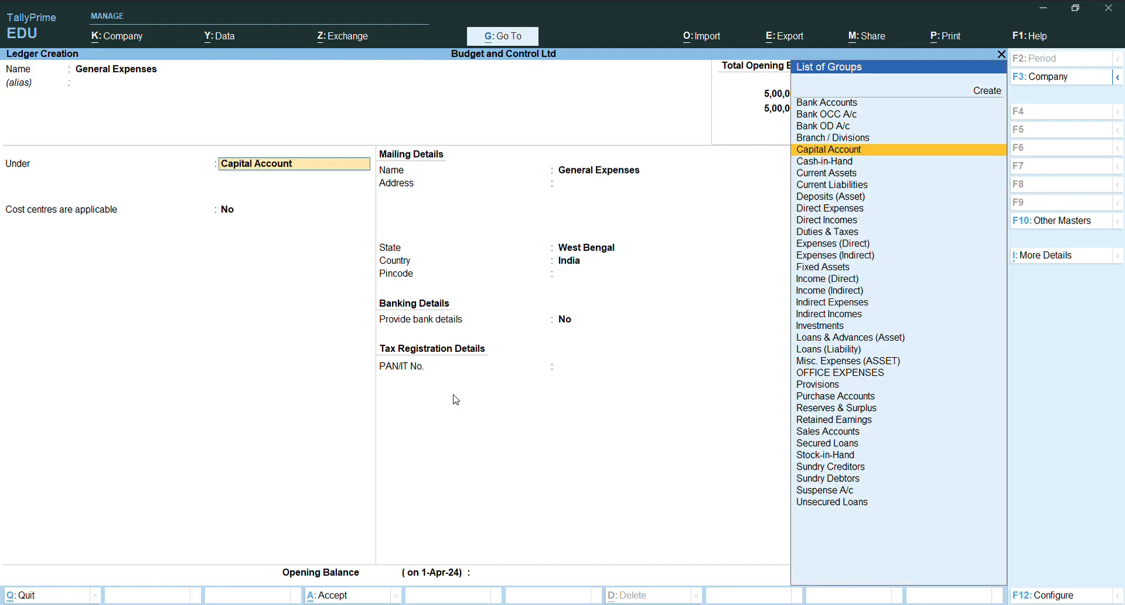
{"action": "key", "text": "Down"}
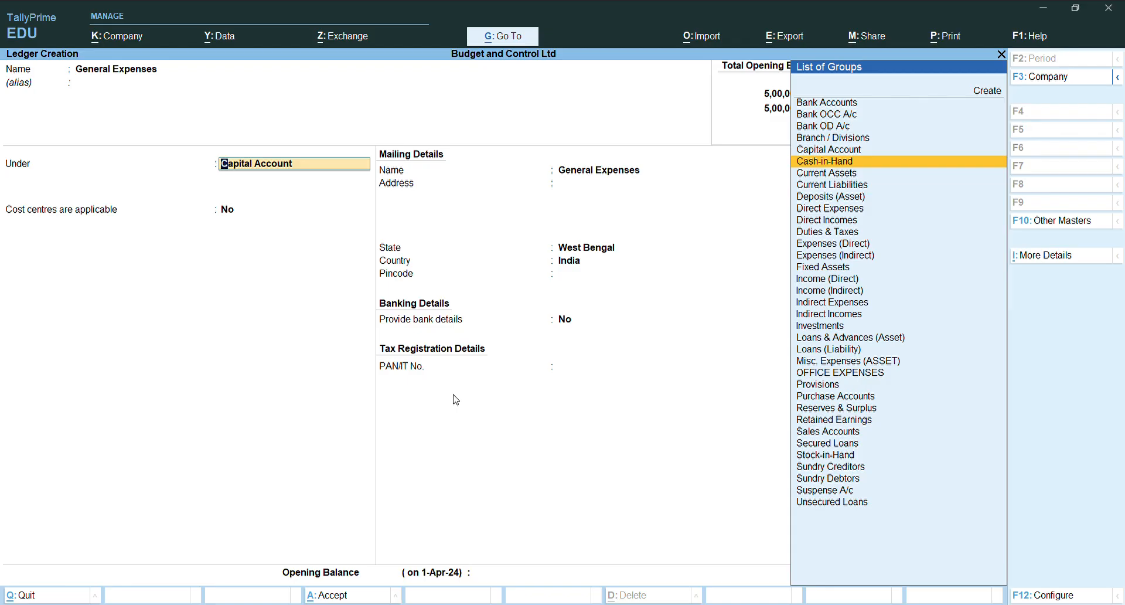
{"action": "type", "text": "o"}
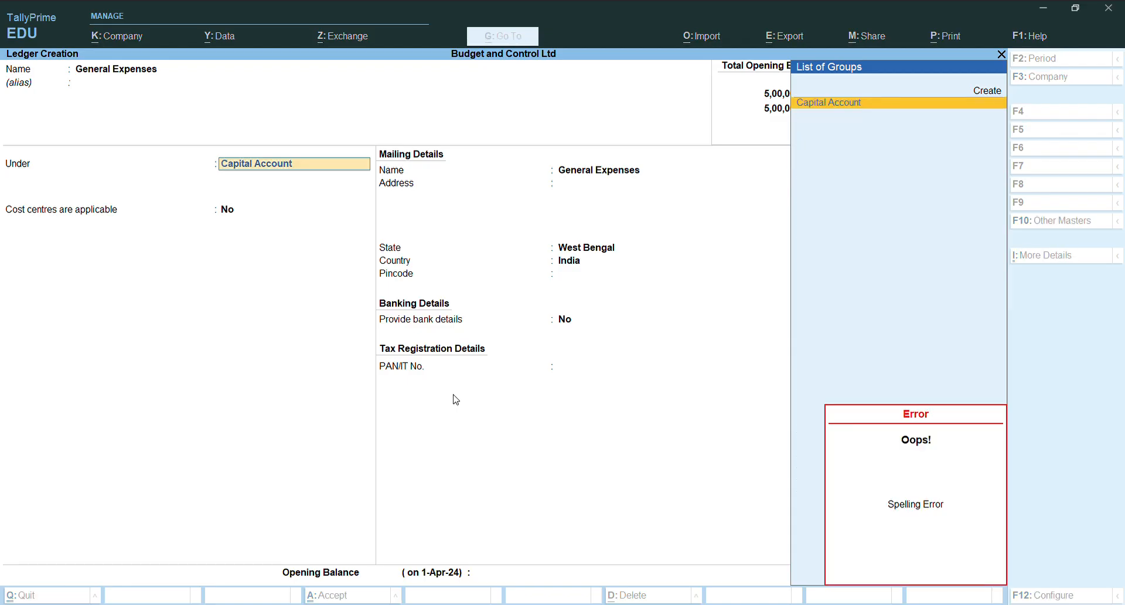
{"action": "key", "text": "Escape"}
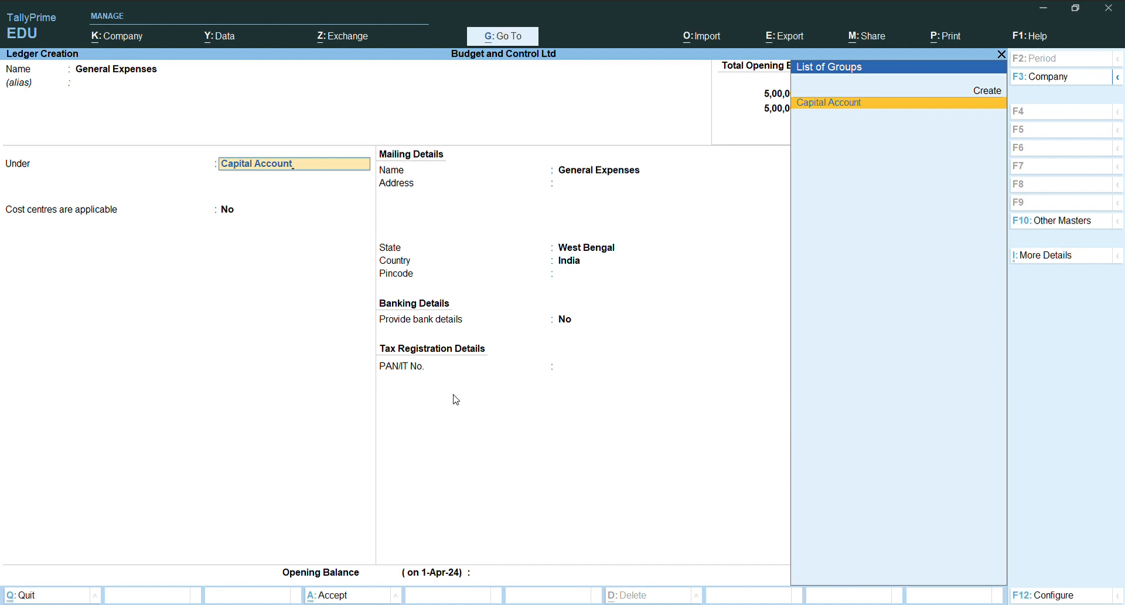
{"action": "type", "text": "i"}
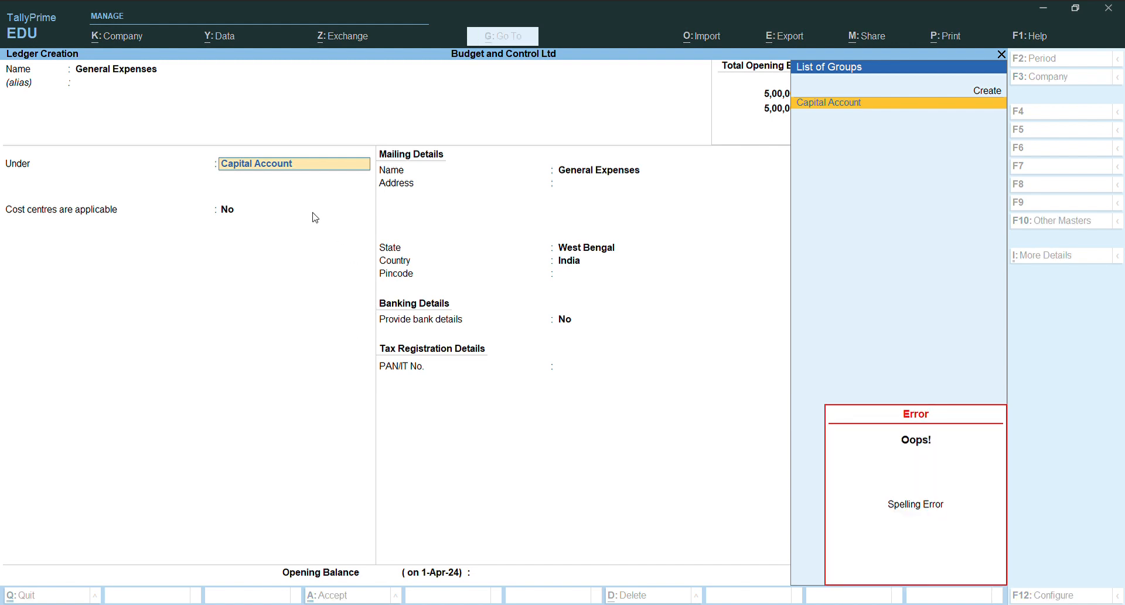
{"action": "left_click", "coordinate": [301, 164]}
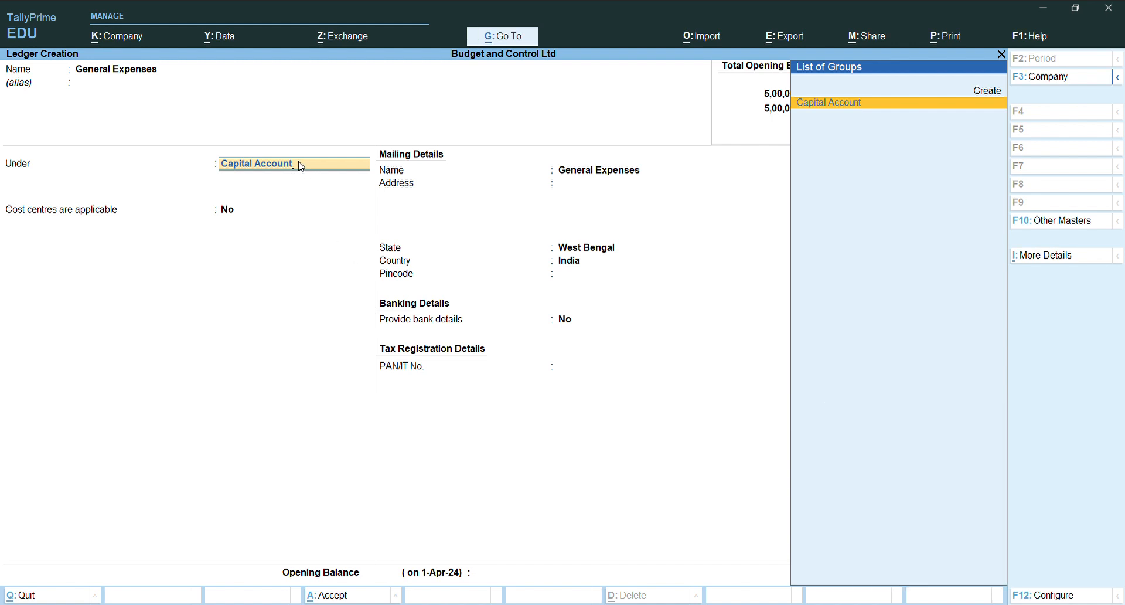
- Place the General Expenses ledger under Indirect Expenses, keep its type Not Applicable with cost centres applicable, and save it
{"action": "key", "text": "BackSpace"}
{"action": "key", "text": "BackSpace"}
{"action": "key", "text": "BackSpace"}
{"action": "key", "text": "BackSpace"}
{"action": "key", "text": "BackSpace"}
{"action": "key", "text": "BackSpace"}
{"action": "key", "text": "BackSpace"}
{"action": "key", "text": "BackSpace"}
{"action": "key", "text": "BackSpace"}
{"action": "key", "text": "BackSpace"}
{"action": "key", "text": "BackSpace"}
{"action": "key", "text": "BackSpace"}
{"action": "key", "text": "BackSpace"}
{"action": "key", "text": "BackSpace"}
{"action": "type", "text": "In"}
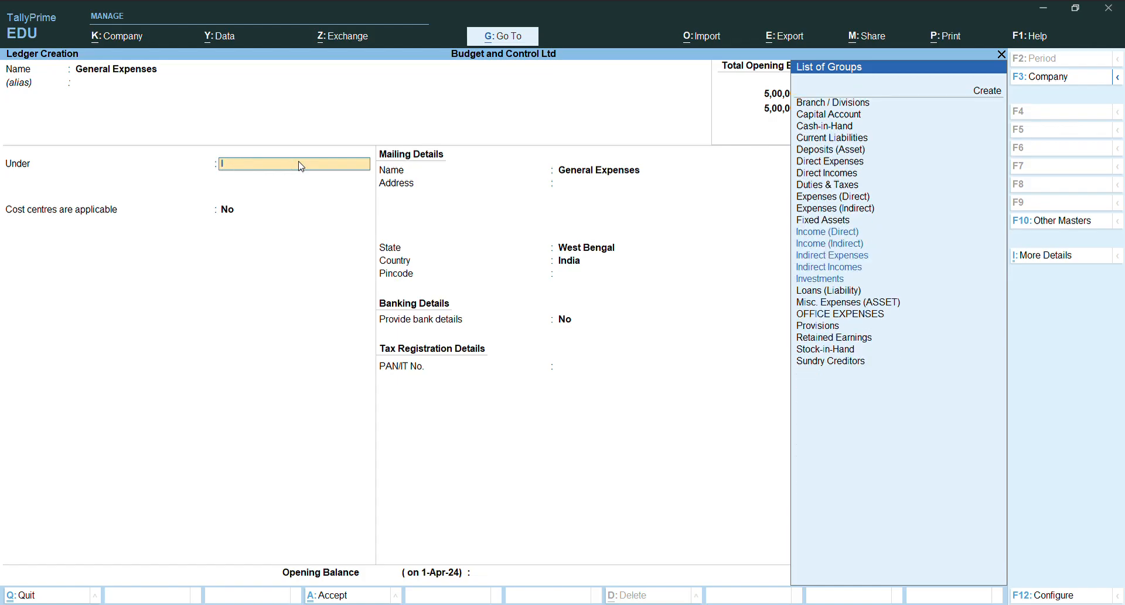
{"action": "key", "text": "Down"}
{"action": "key", "text": "Down"}
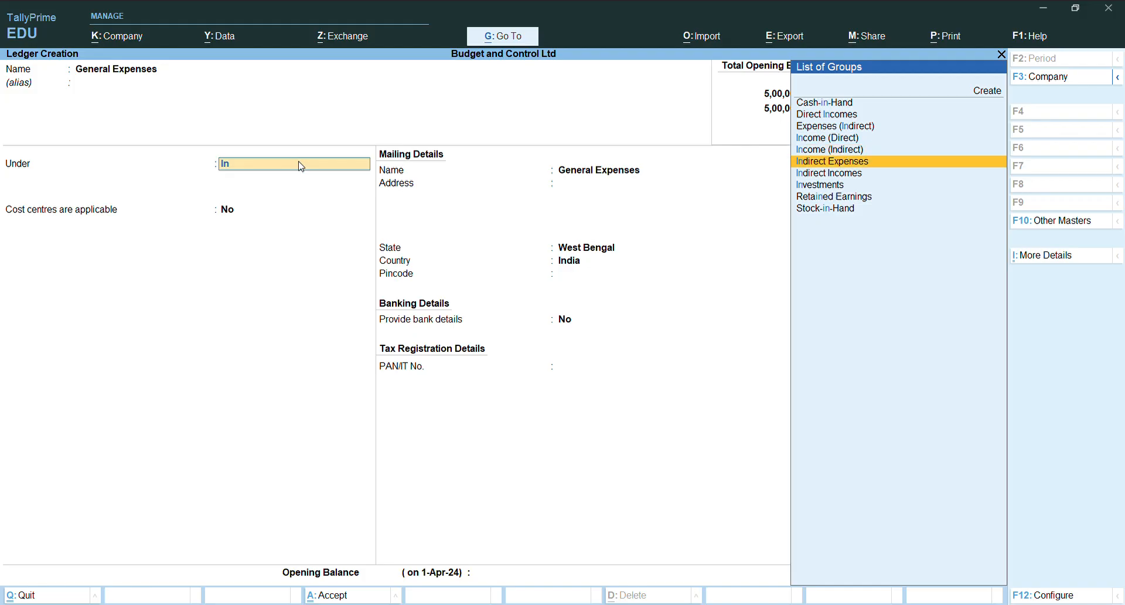
{"action": "key", "text": "Return"}
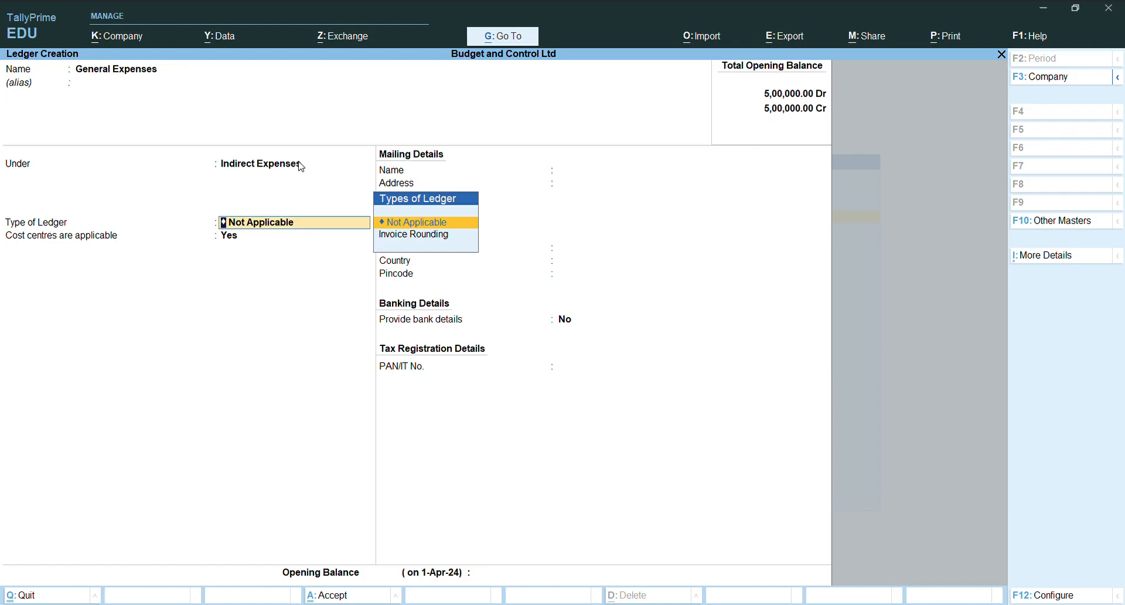
{"action": "key", "text": "Return"}
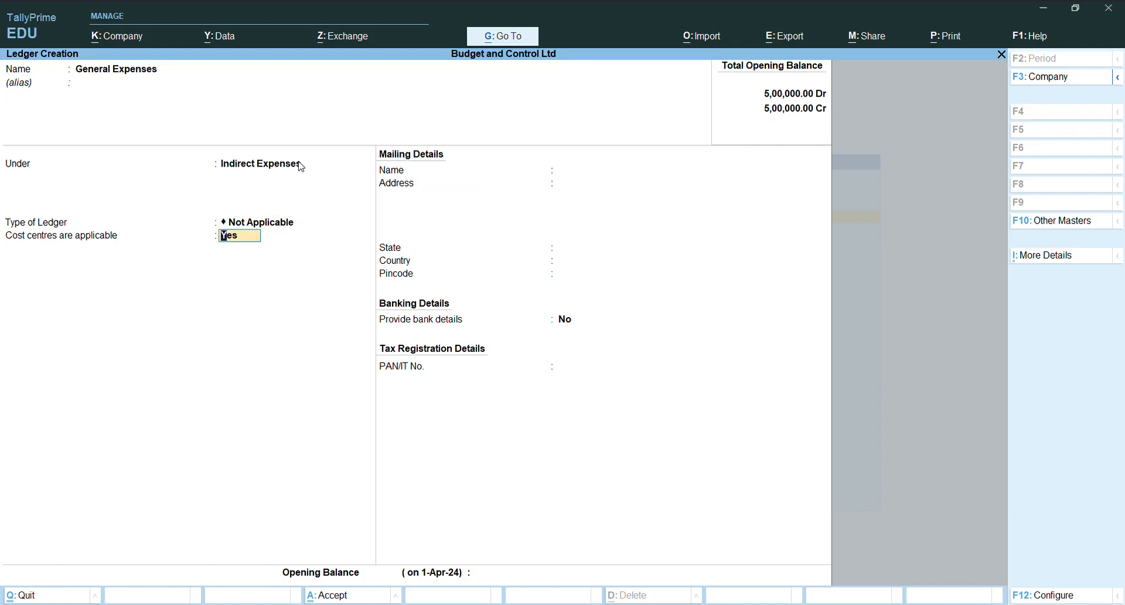
{"action": "key", "text": "Return"}
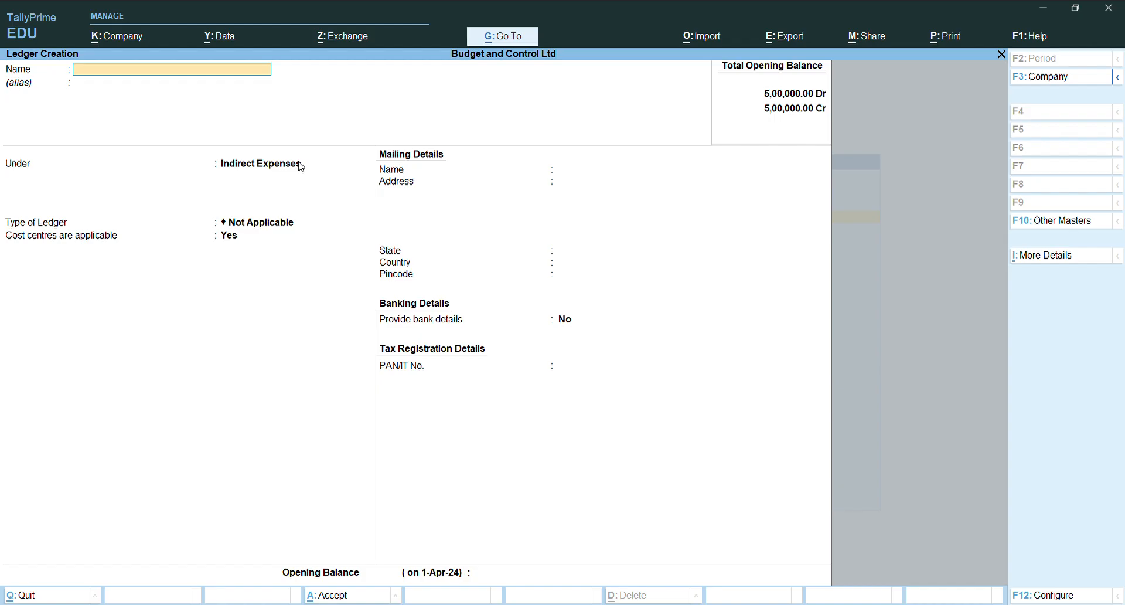
- Create the ledger Salesman Commission under Indirect Expenses without an alias, save it, and return to the Gateway of Tally
{"action": "type", "text": "Salesman Commission"}
{"action": "key", "text": "Return"}
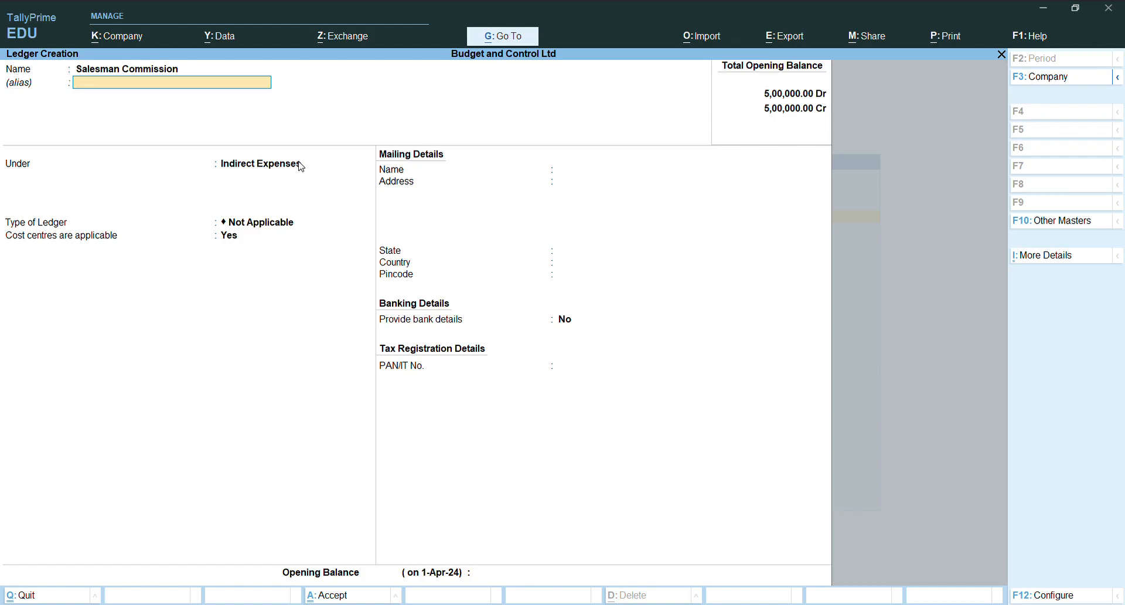
{"action": "key", "text": "Return"}
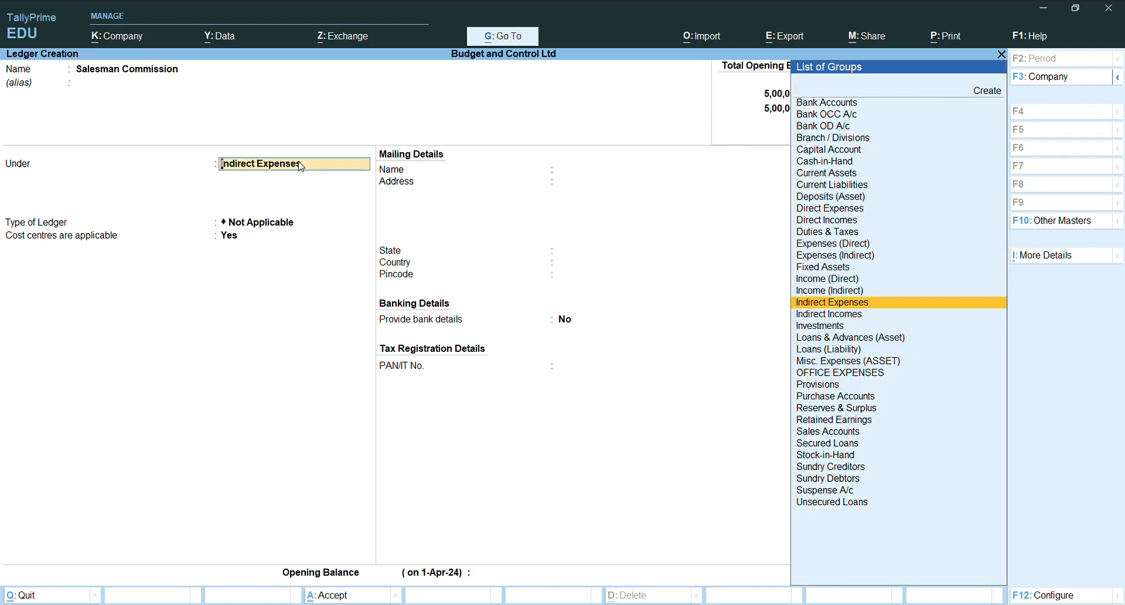
{"action": "key", "text": "ctrl+a"}
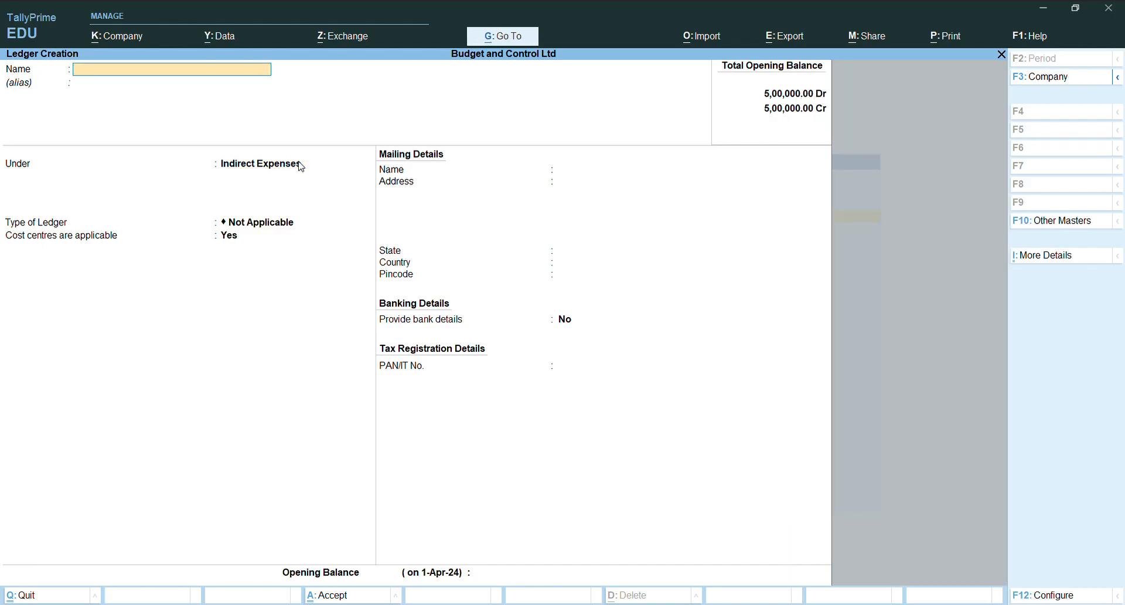
{"action": "key", "text": "Escape"}
{"action": "key", "text": "y"}
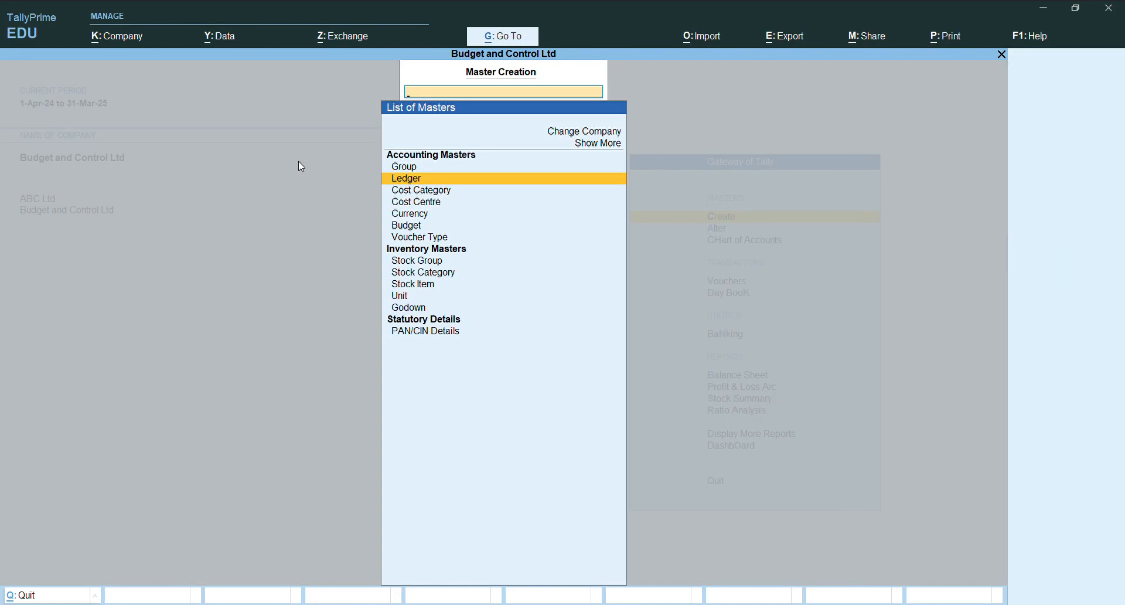
{"action": "key", "text": "Escape"}
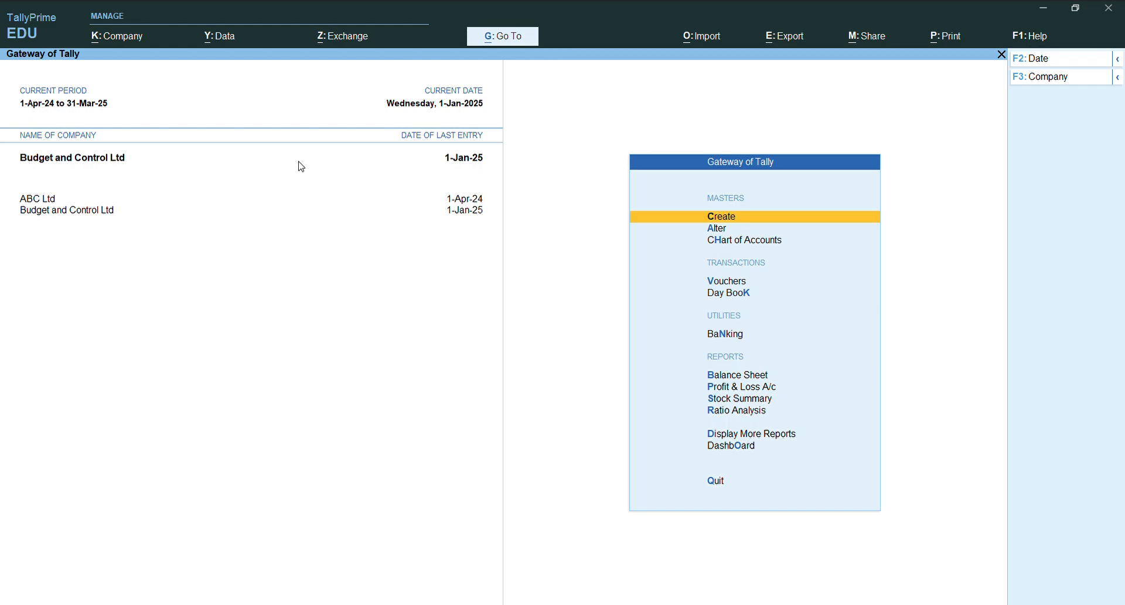
- Start another new ledger in the accounting masters and name it Sale, leaving the alias blank
{"action": "key", "text": "Return"}
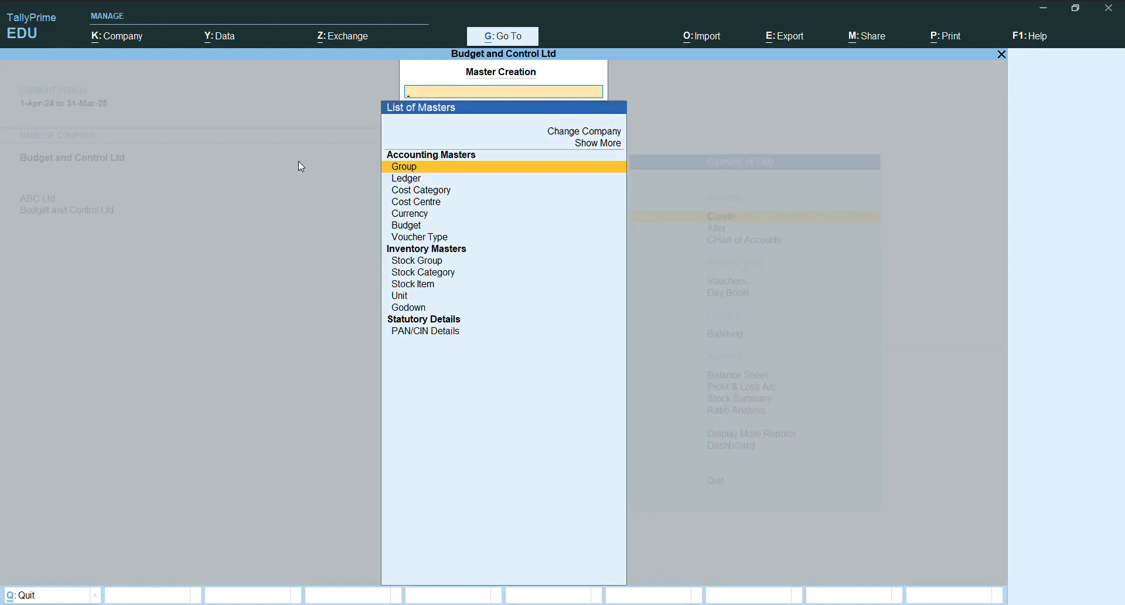
{"action": "key", "text": "Down"}
{"action": "key", "text": "Return"}
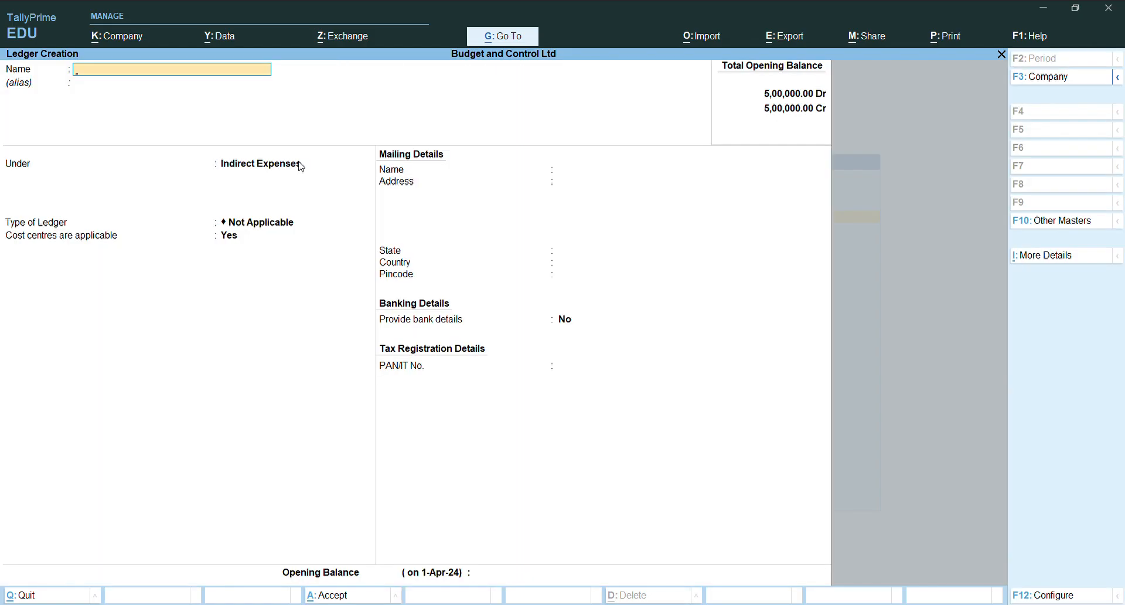
- Place the Sale ledger under Sales Accounts, keep its type Not Applicable with cost centres applicable, and save it
{"action": "type", "text": "Sale"}
{"action": "key", "text": "Return"}
{"action": "key", "text": "Return"}
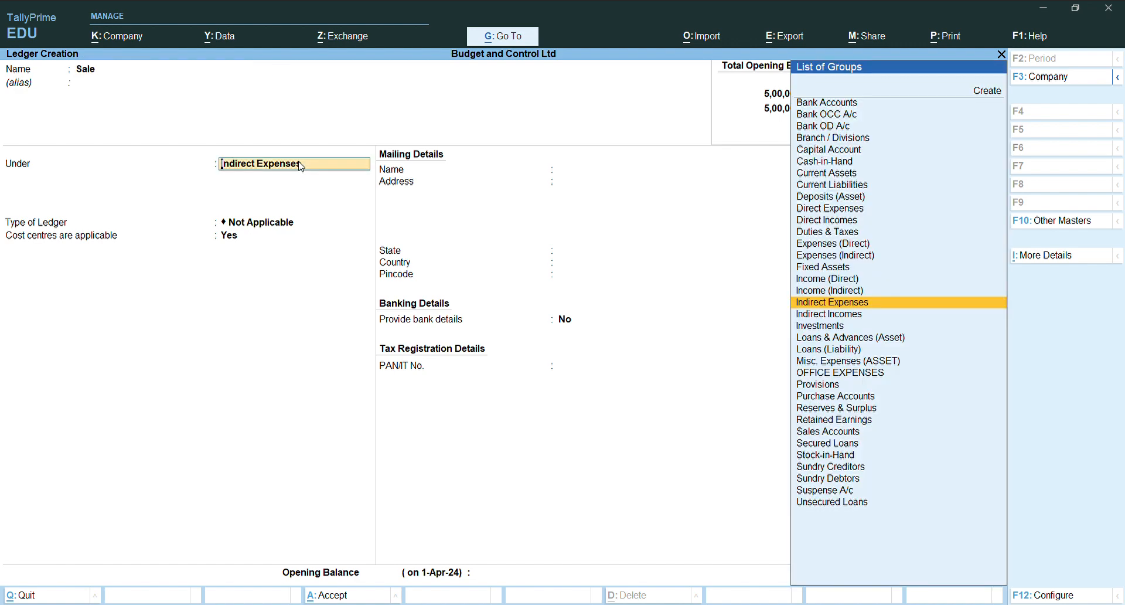
{"action": "type", "text": "Sa"}
{"action": "key", "text": "Return"}
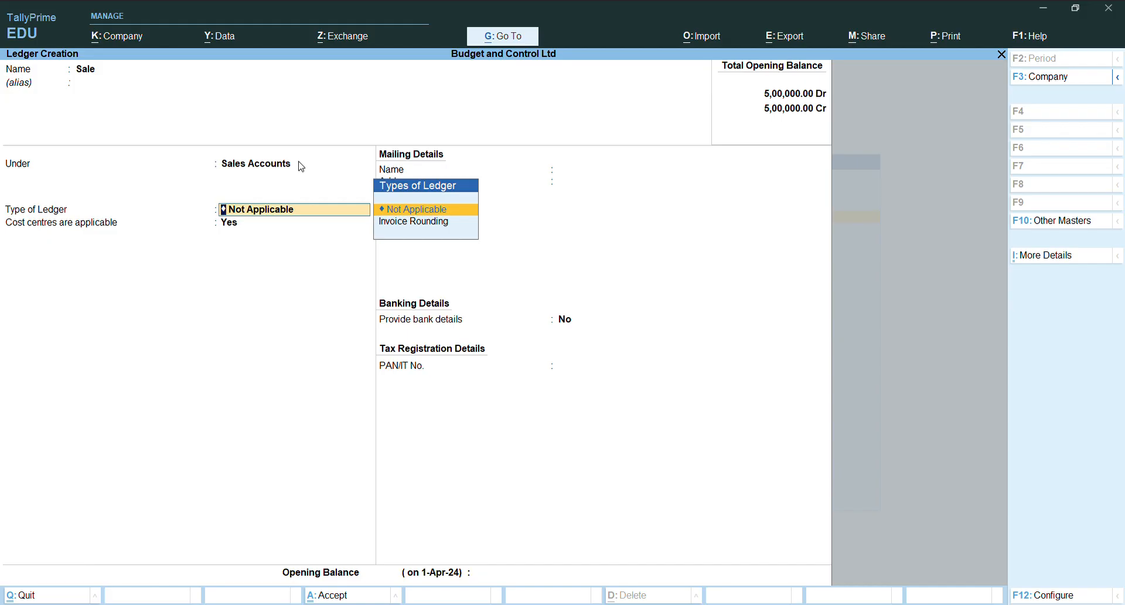
{"action": "key", "text": "Return"}
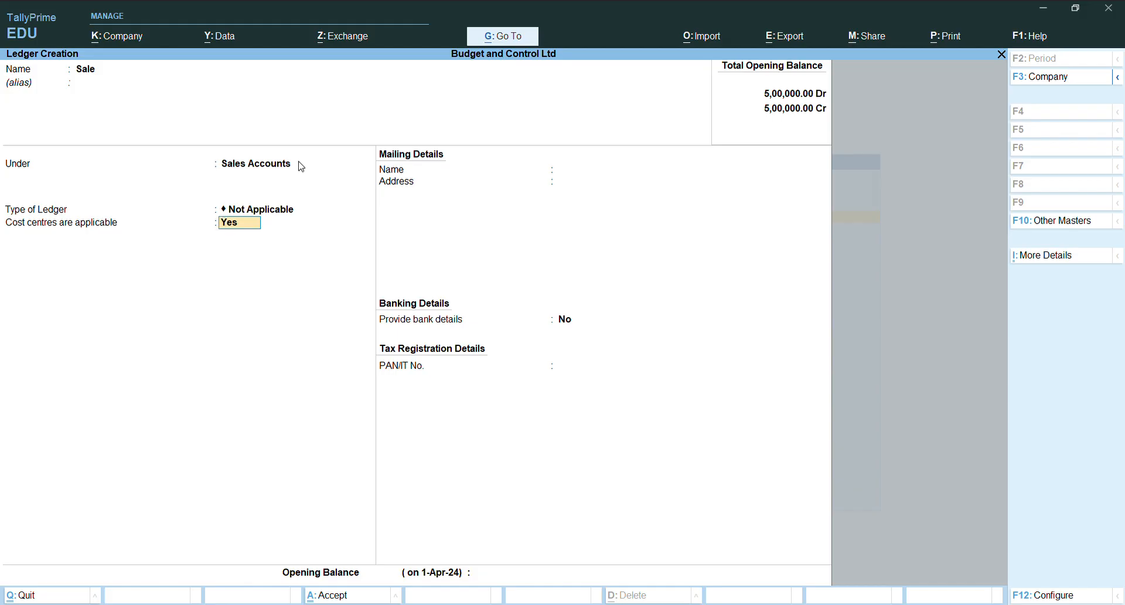
{"action": "key", "text": "ctrl+a"}
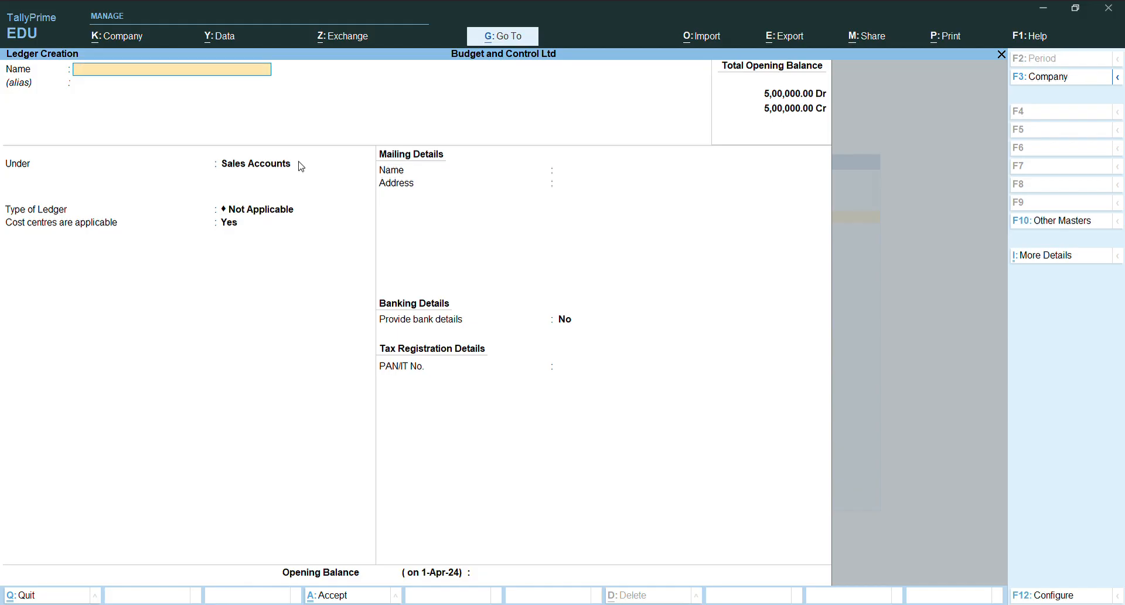